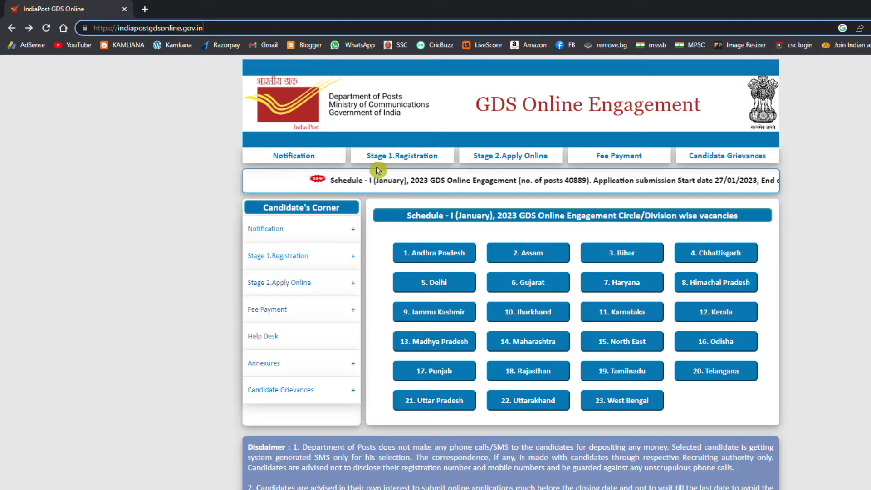
Reveal the Stage 1.Registration menu showing Registration and Forgot Registration.
mouse_move(388, 157)
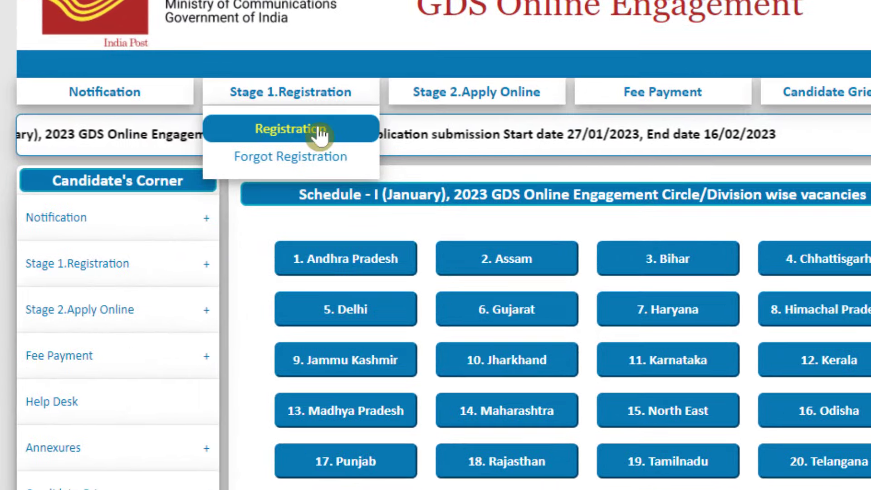
Open the Registration form, enter the mobile number and request its OTP.
click(295, 134)
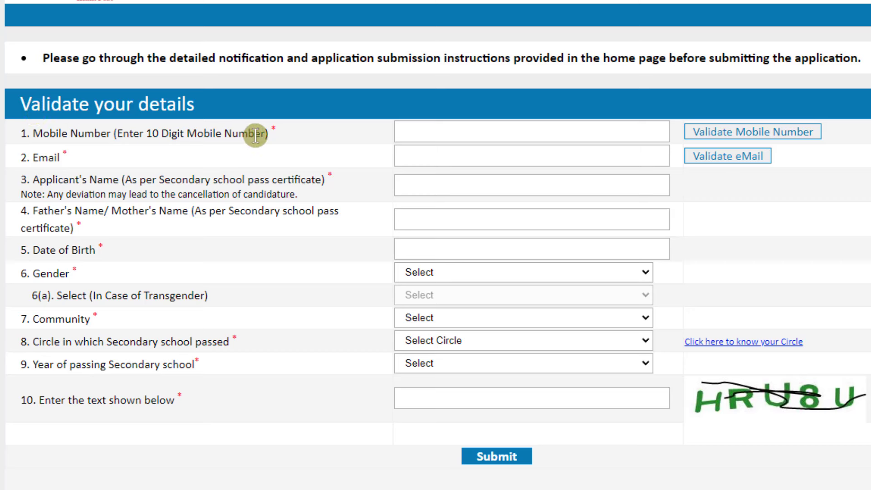
click(428, 132)
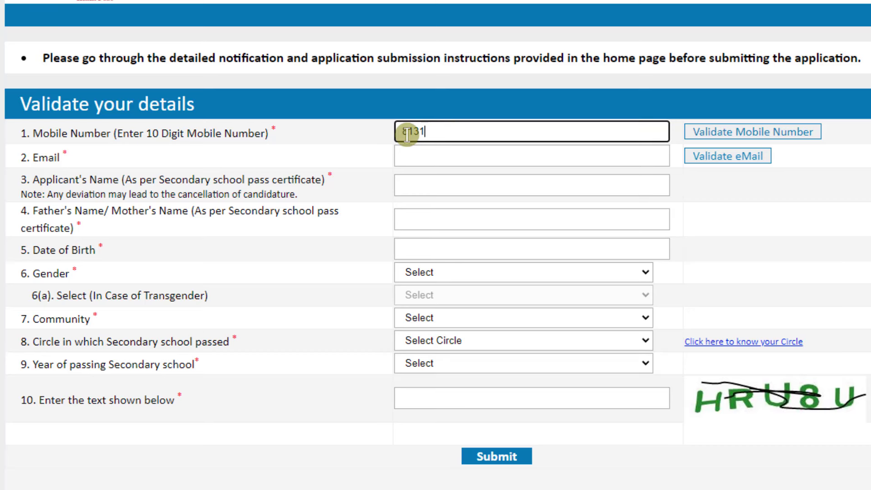
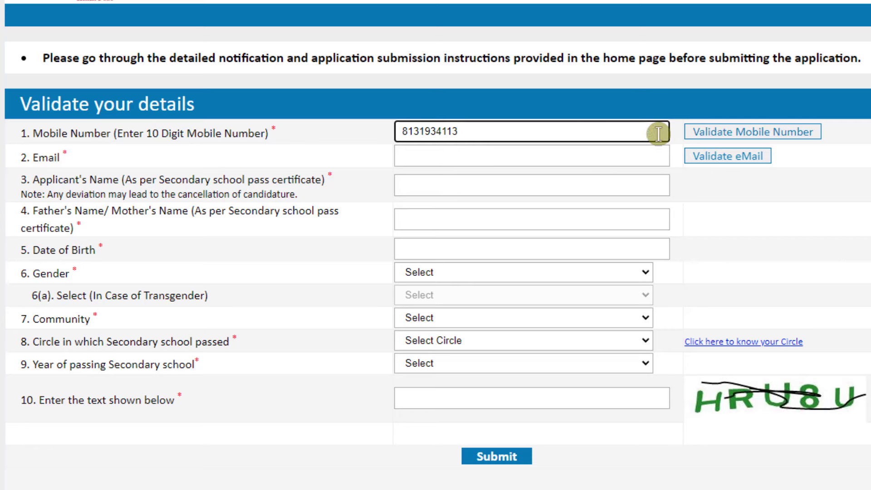
click(771, 133)
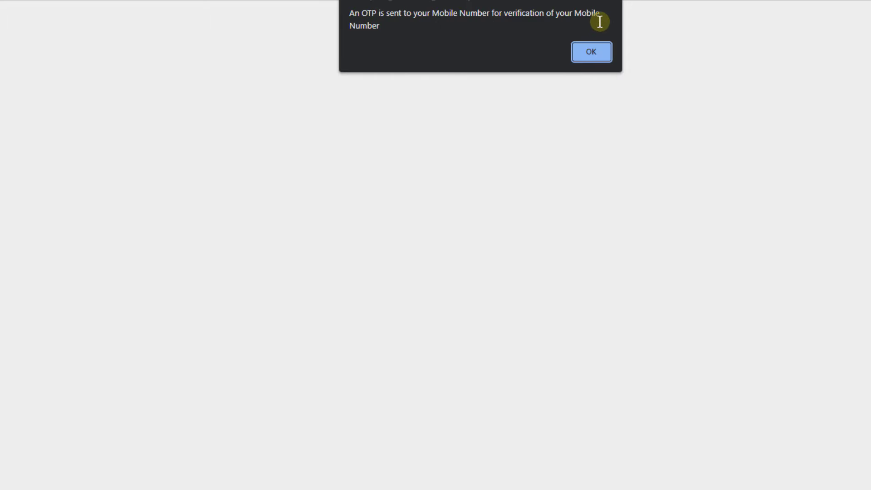
click(600, 51)
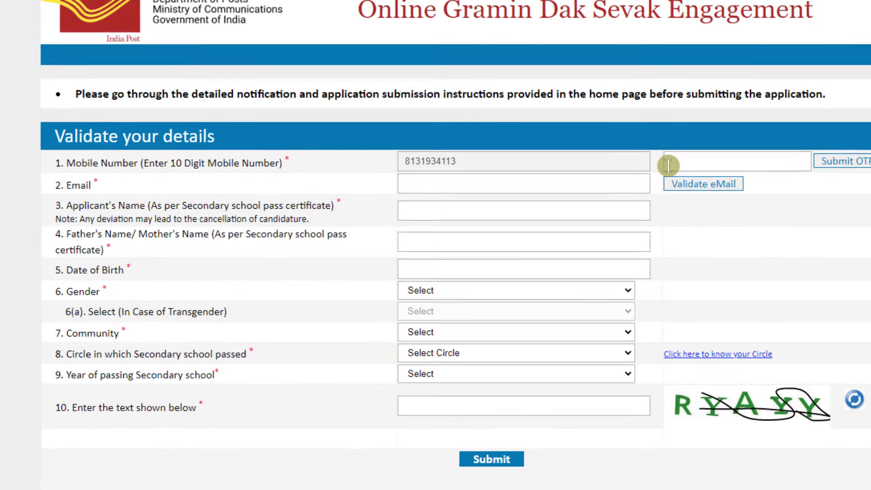
Enter the SMS OTP and submit it to validate the mobile number.
click(652, 194)
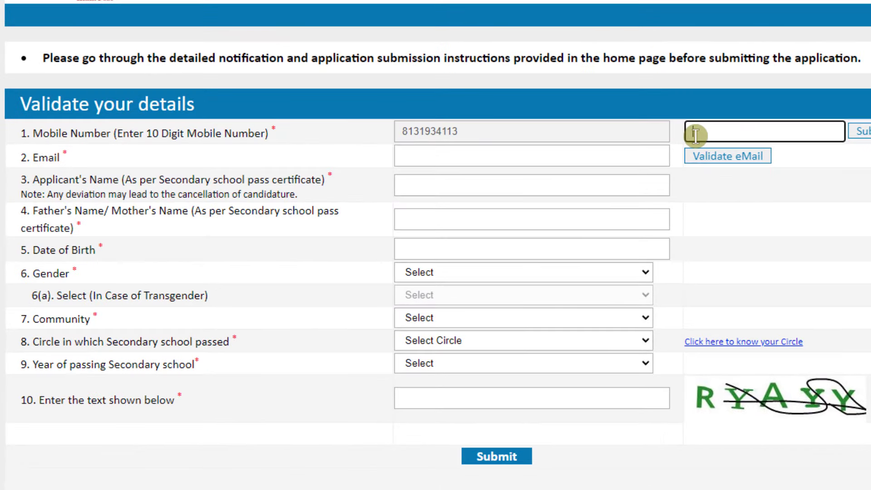
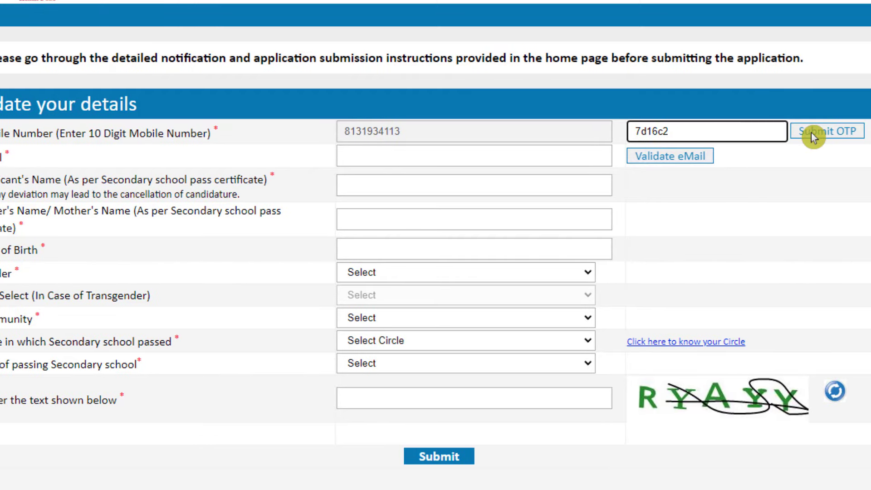
click(812, 133)
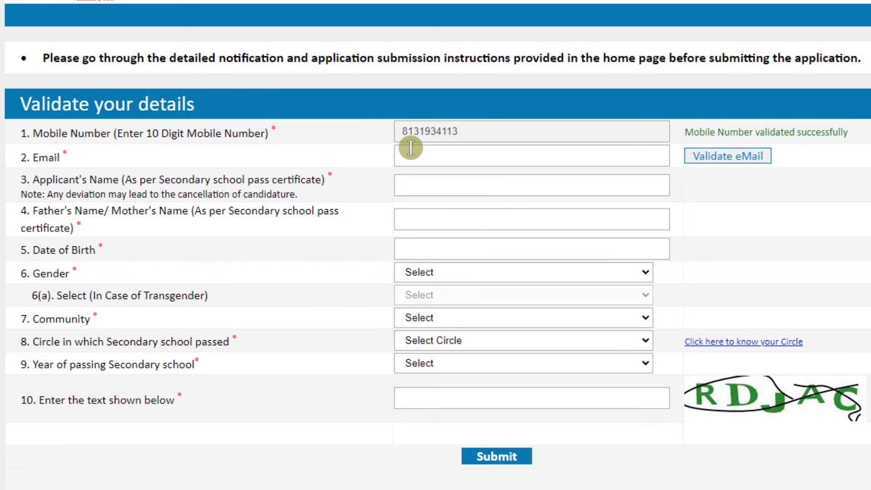
Enter the applicant's email address and request an email OTP.
click(439, 149)
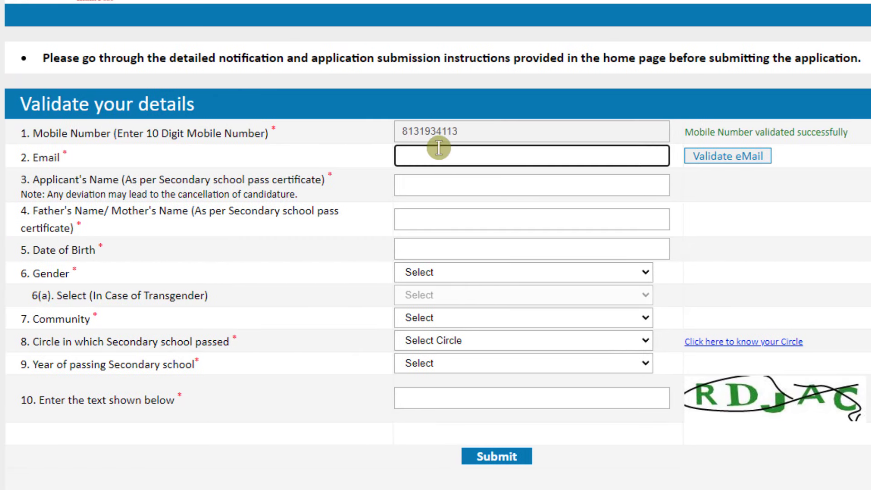
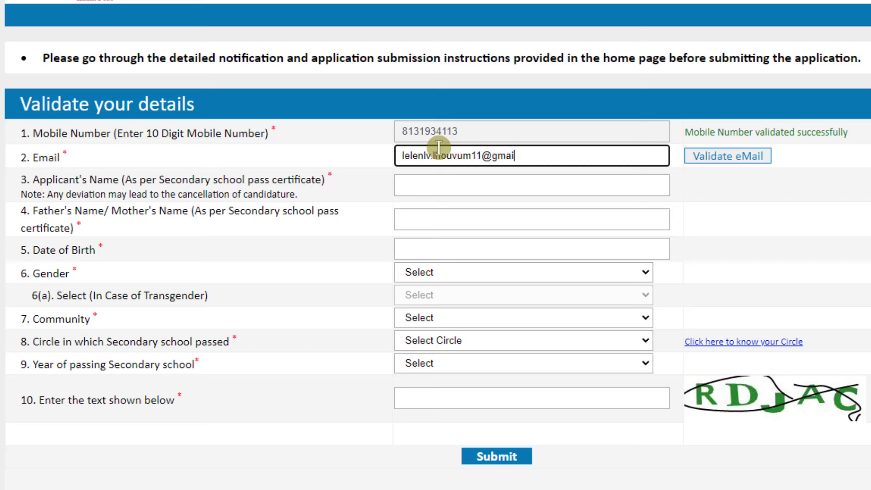
click(709, 157)
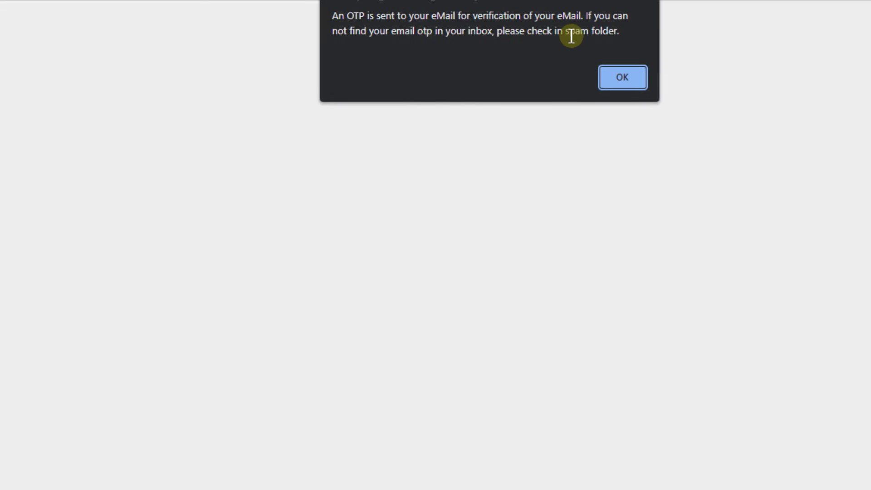
click(630, 75)
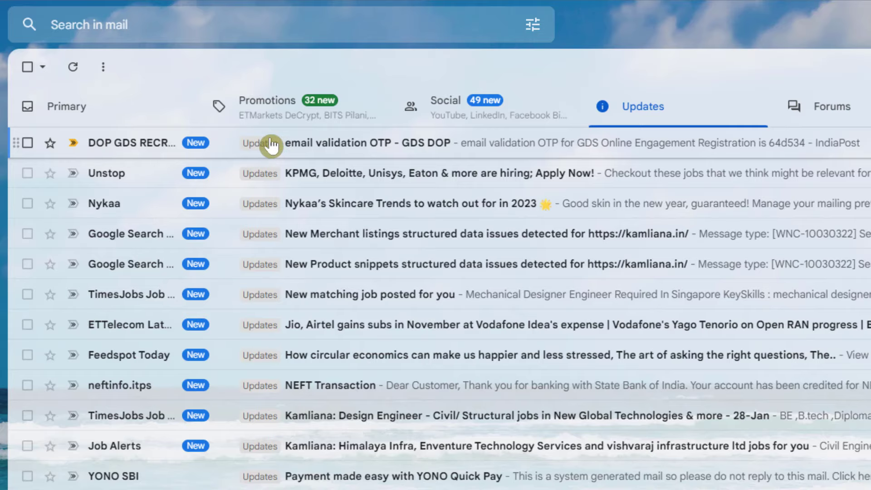
Copy the OTP code from the Gmail verification message for the form's OTP box.
click(271, 145)
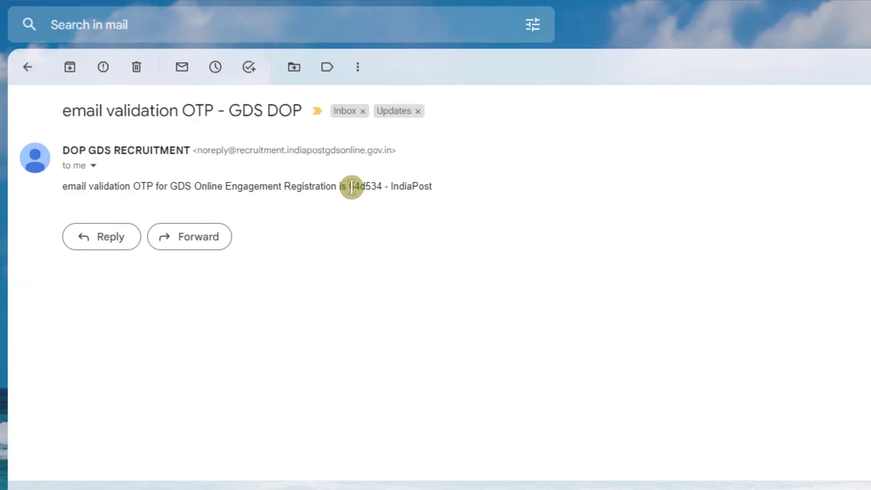
mouse_move(353, 186)
mouse_down()
mouse_move(383, 185)
mouse_move(353, 186)
mouse_up()
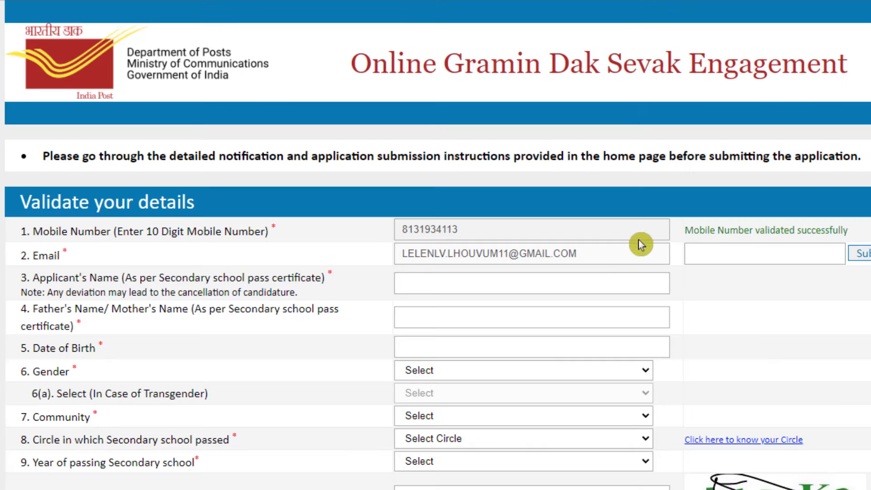
click(723, 249)
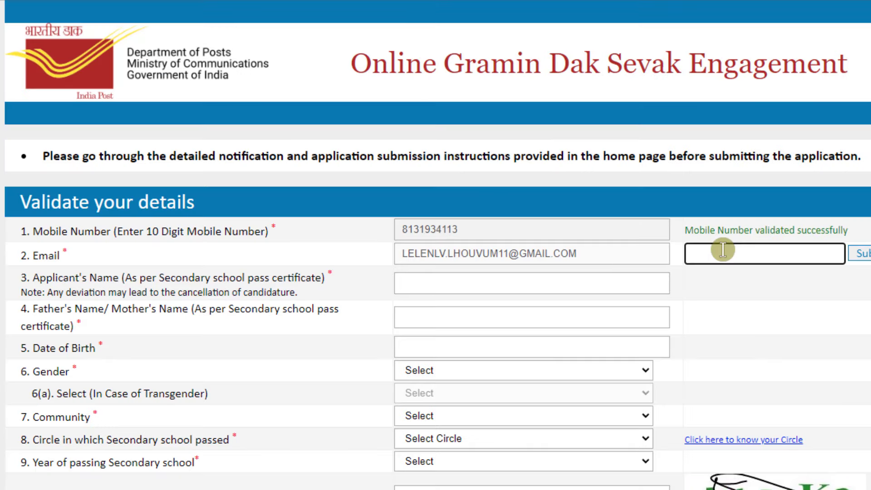
right_click(723, 250)
Paste and submit the email OTP, then enter the applicant's and father's names.
click(769, 361)
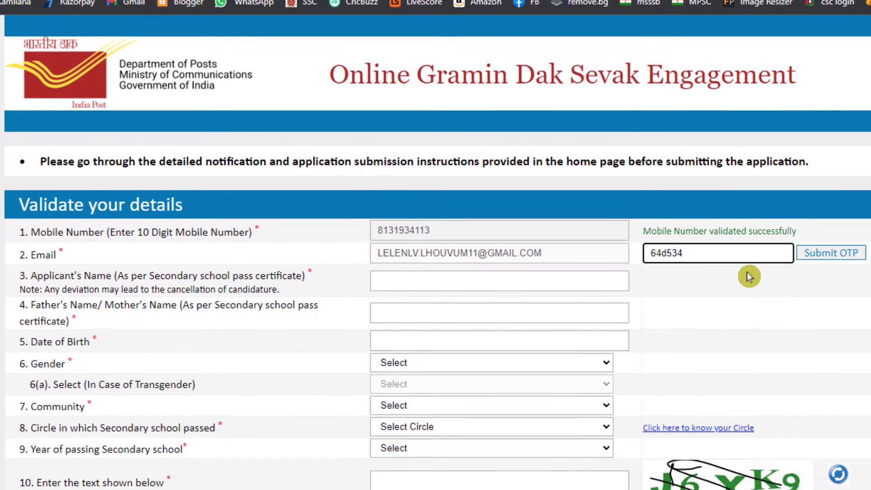
click(835, 253)
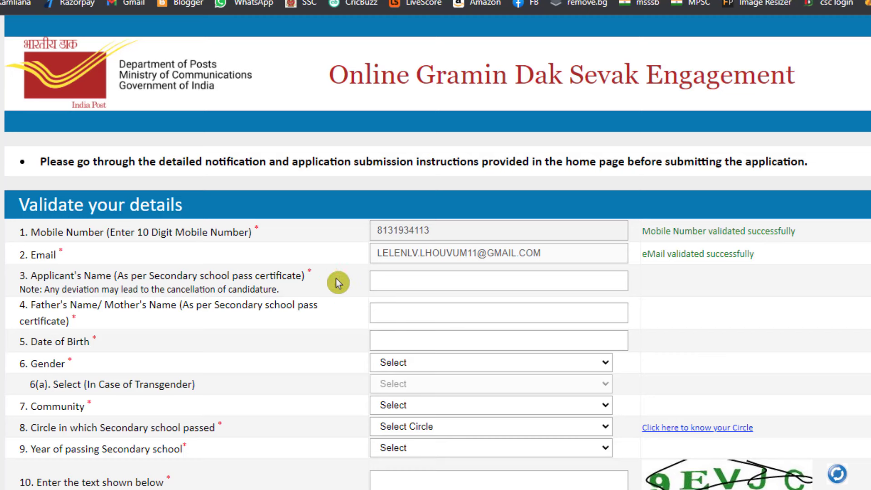
click(409, 278)
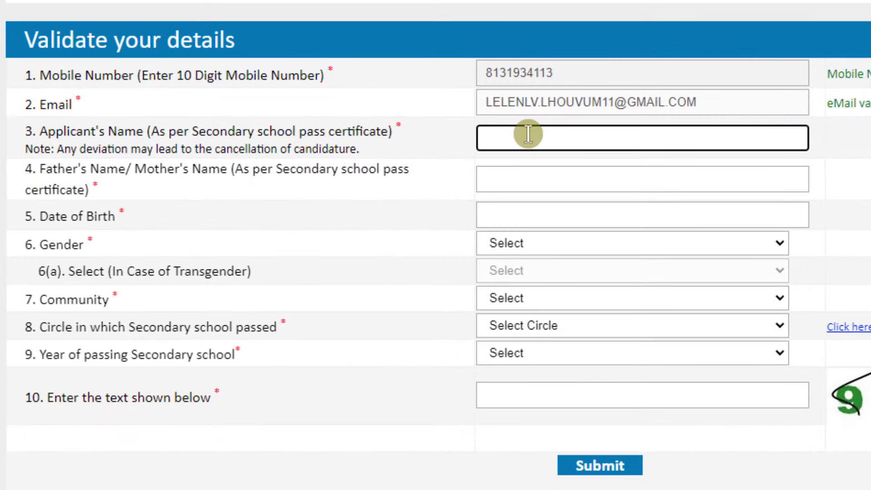
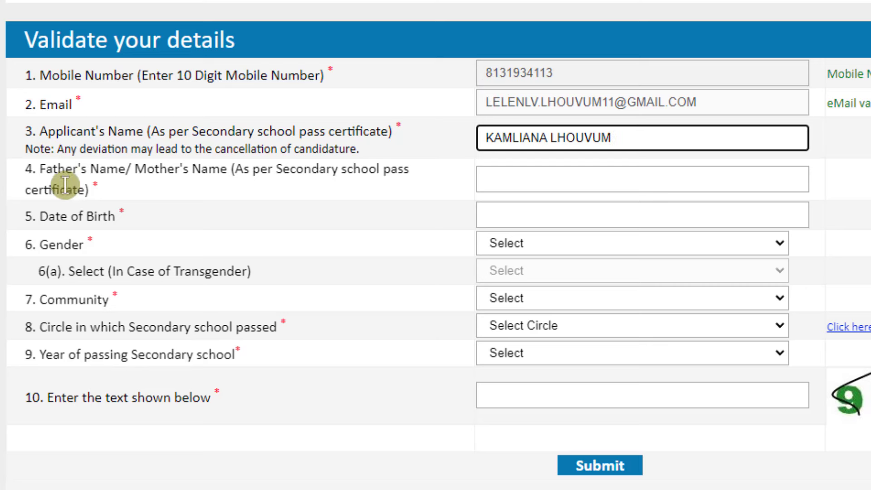
click(534, 179)
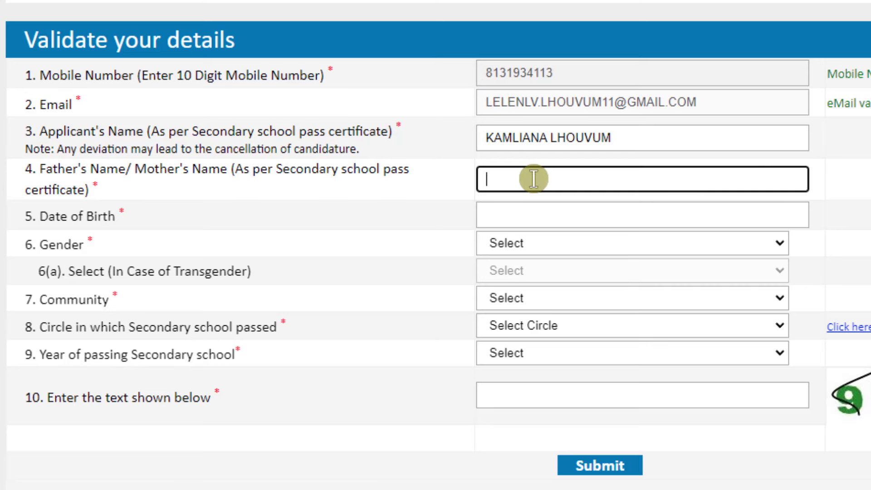
text(HELTHANGA)
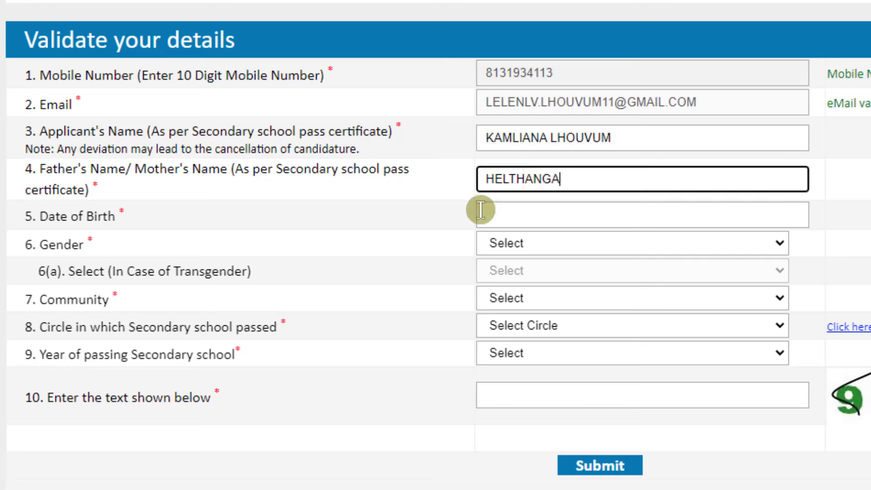
click(516, 213)
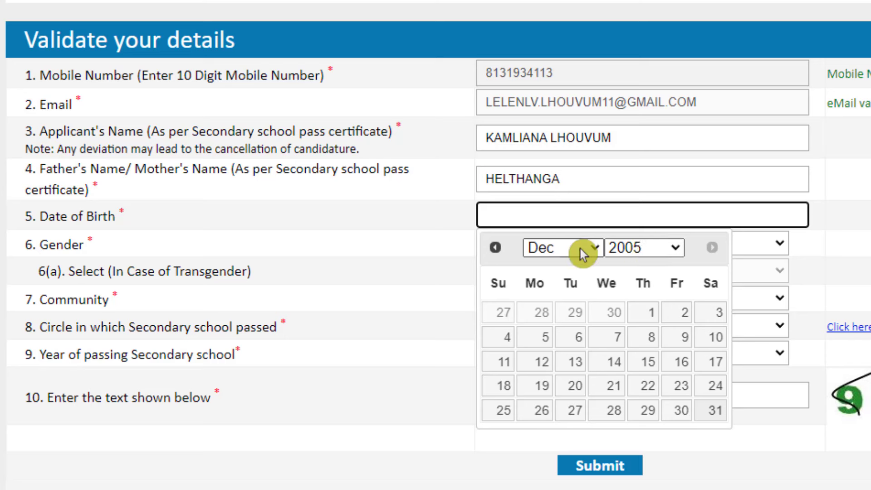
Pick the birth year for the date of birth and keep gender as Male.
click(651, 247)
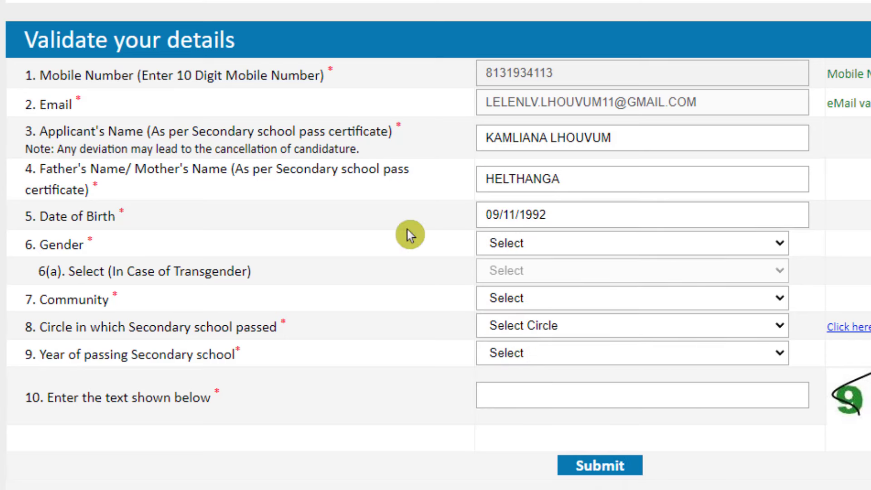
click(563, 251)
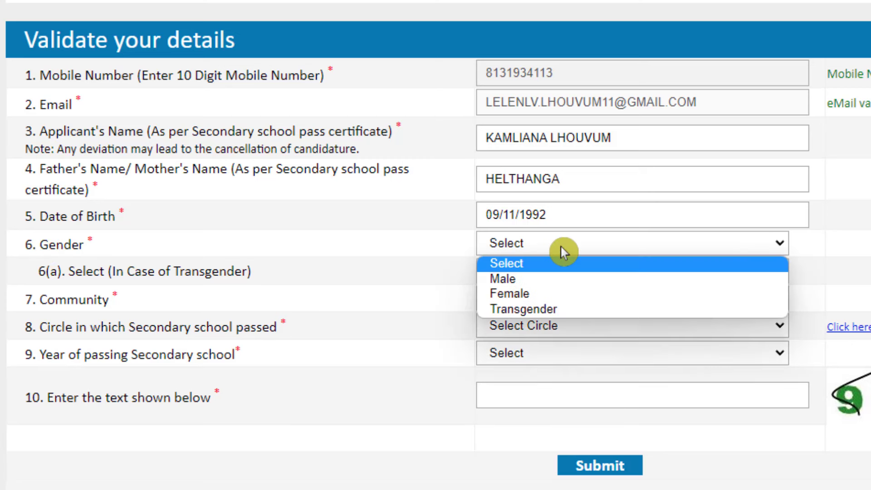
click(541, 280)
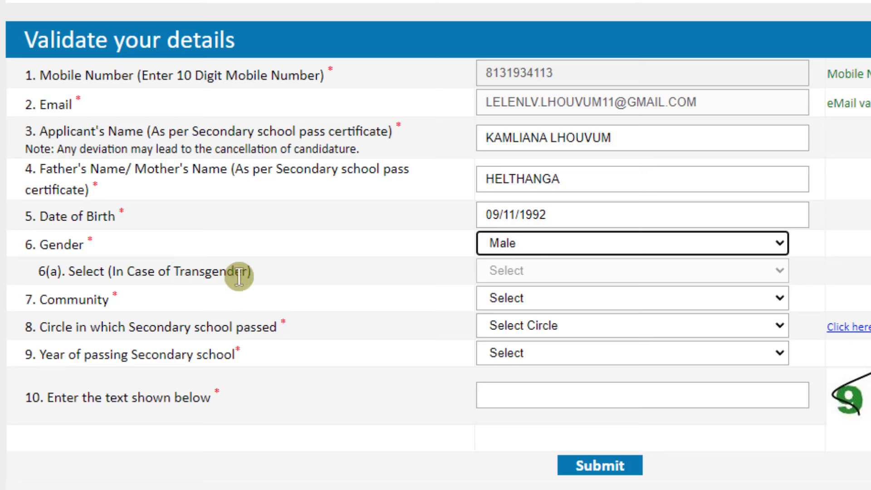
click(571, 245)
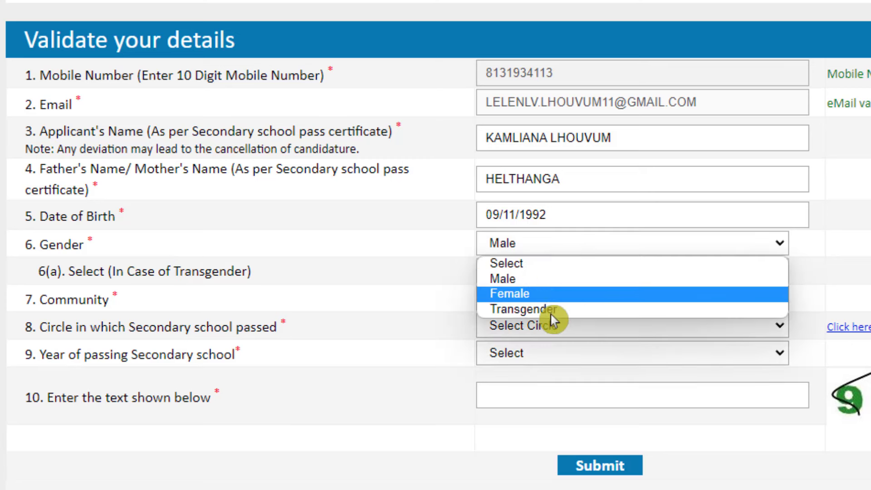
click(208, 286)
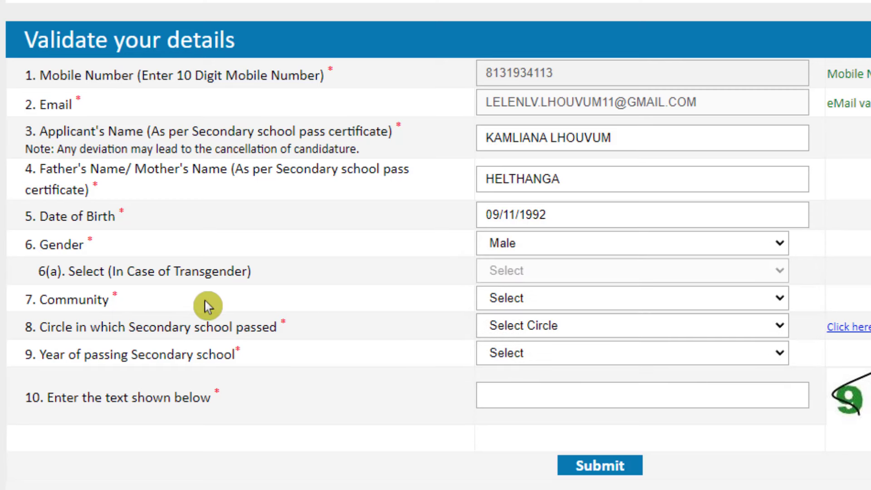
Set community to ST and circle to North Eastern.
click(515, 298)
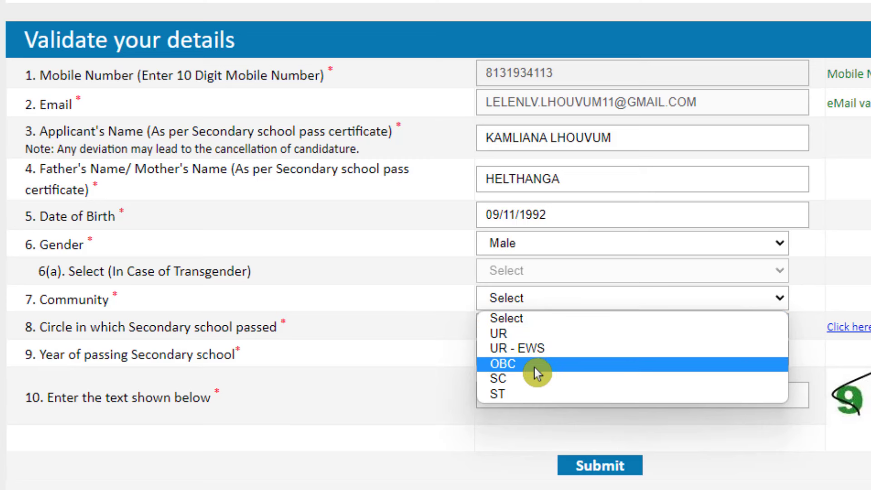
click(534, 393)
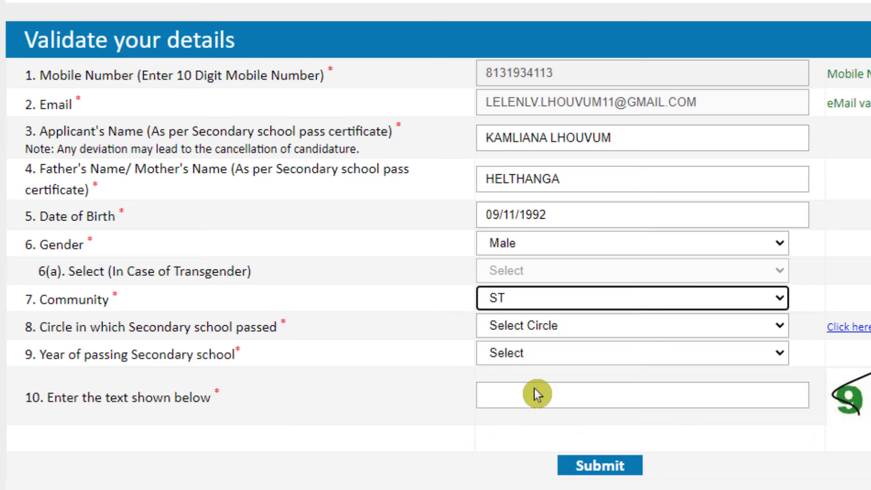
click(505, 308)
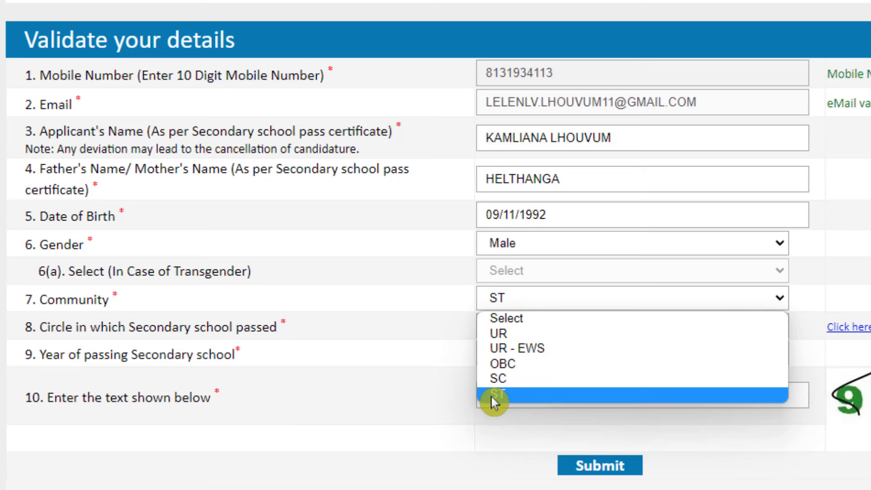
click(515, 395)
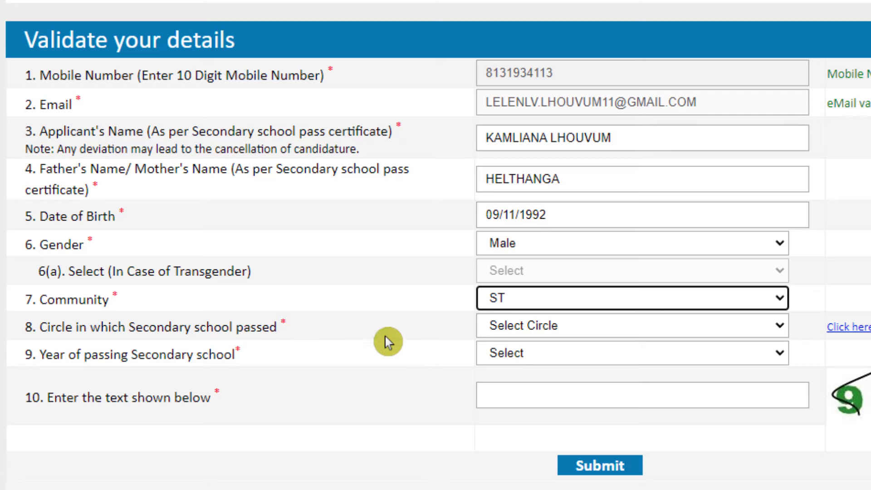
click(521, 330)
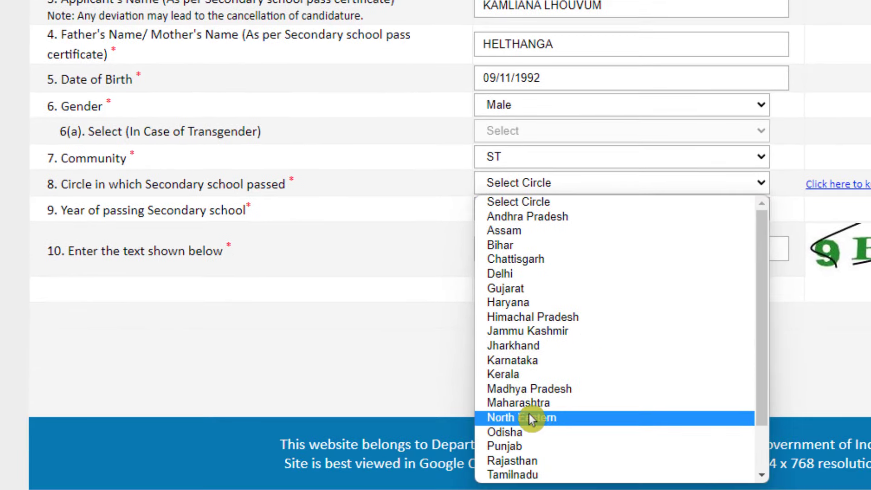
click(541, 418)
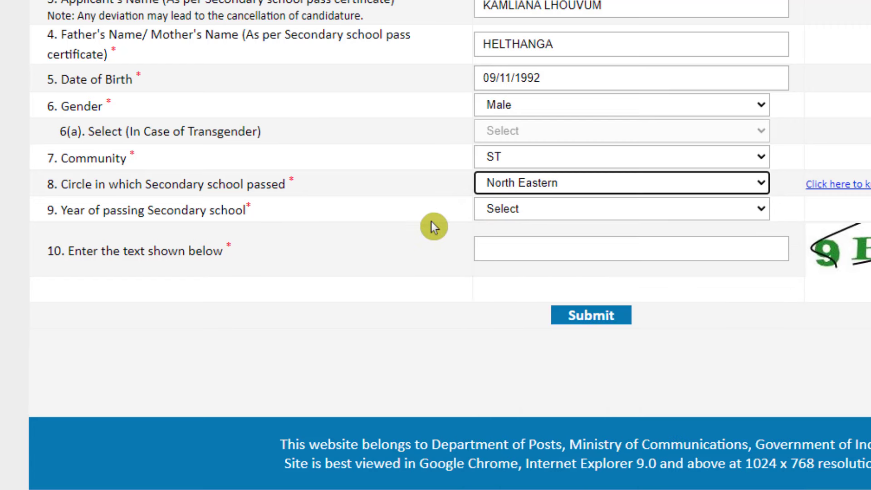
Choose 2007 as the year of passing and enter the captcha text.
click(532, 211)
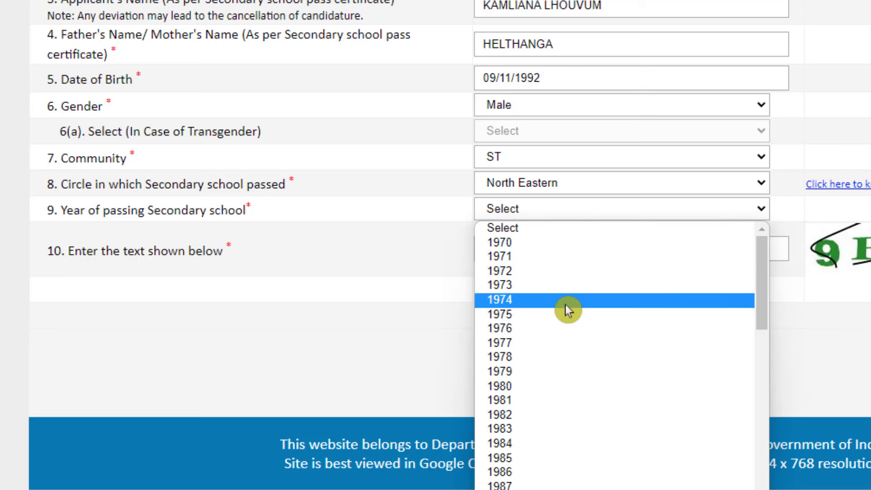
scroll(566, 304, down, 10)
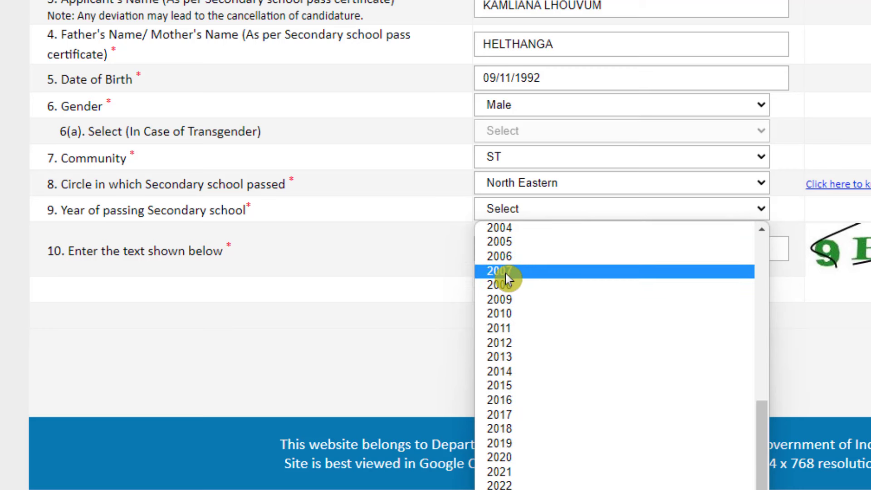
click(505, 273)
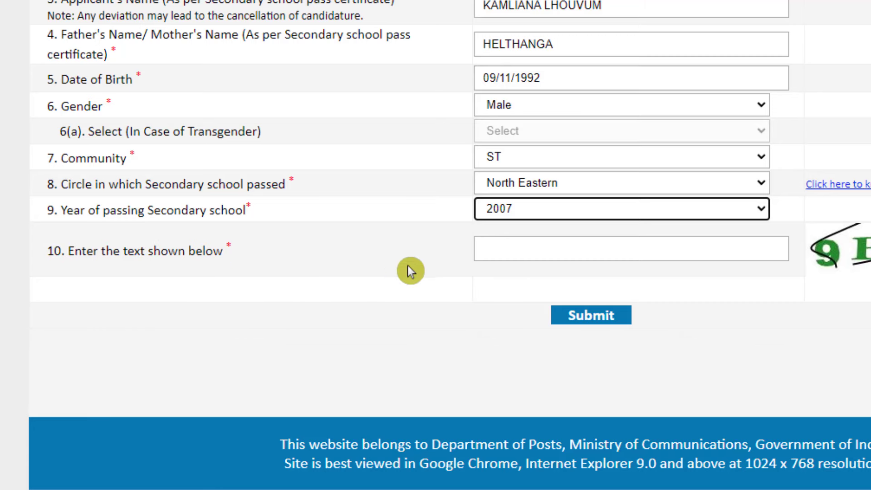
click(599, 251)
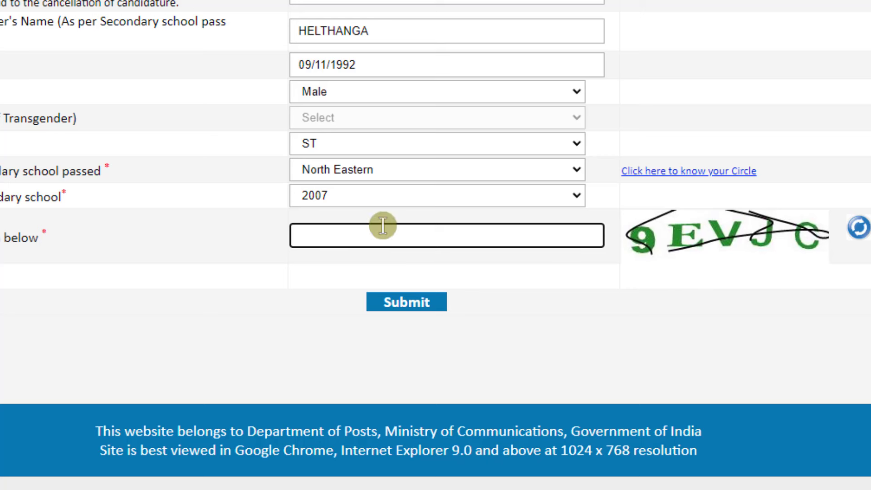
text(9EVJC)
Submit the first-stage details, acknowledge completion, and enter the applicant's Aadhaar number.
click(413, 299)
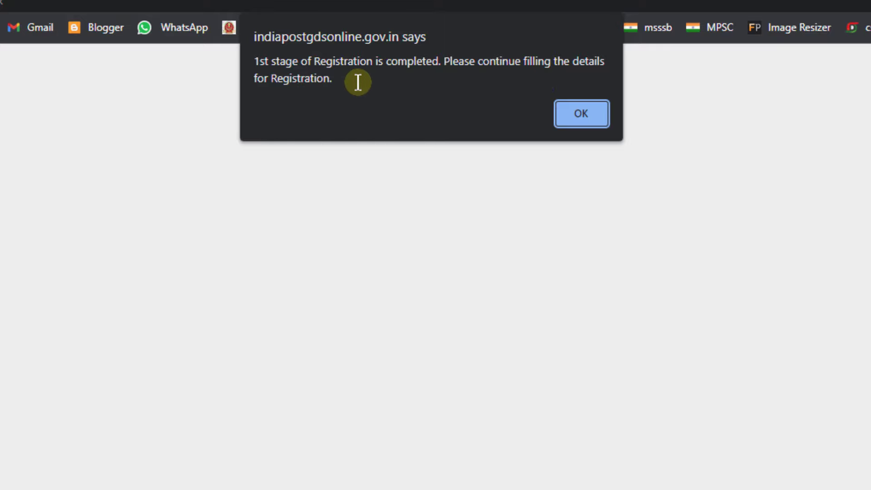
click(593, 121)
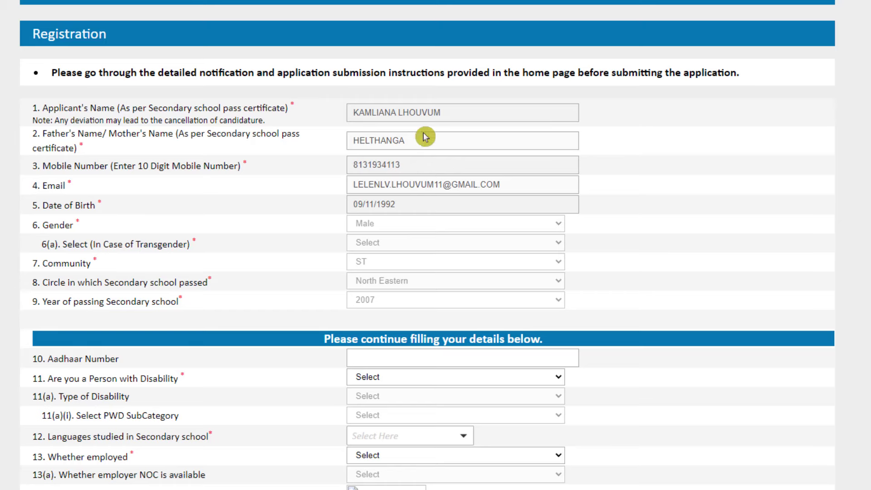
scroll(367, 153, down, 1)
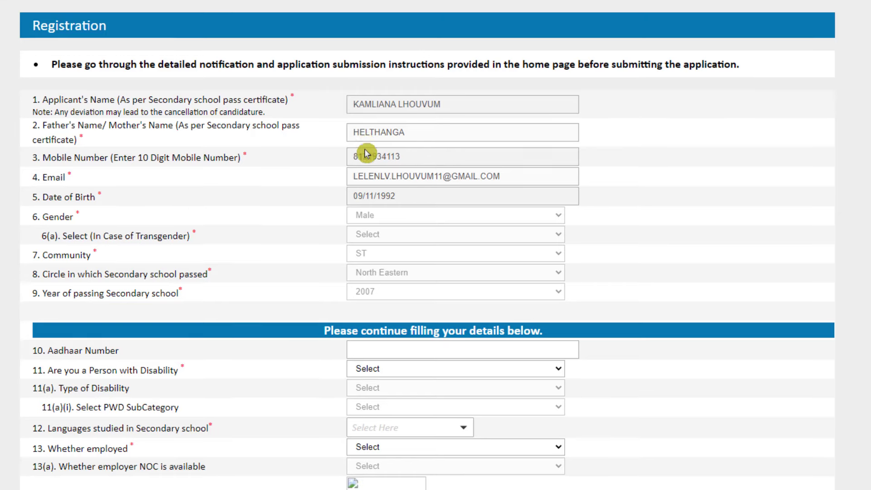
scroll(367, 153, down, 5)
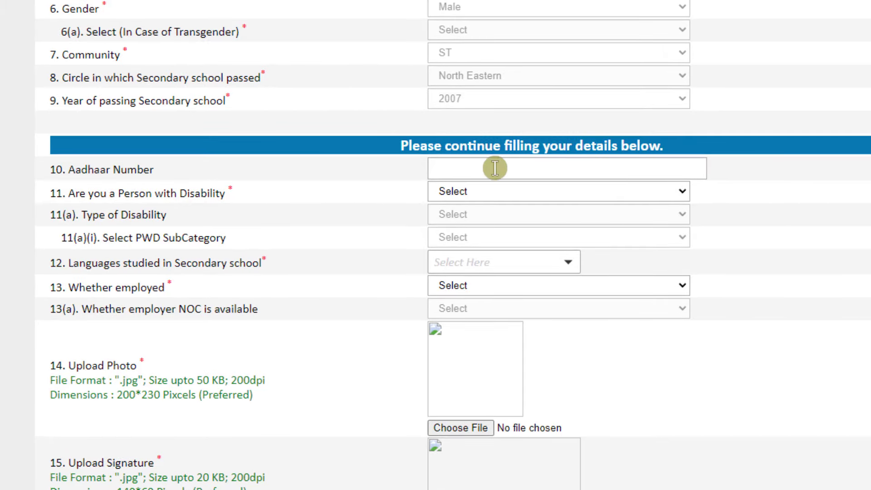
click(475, 166)
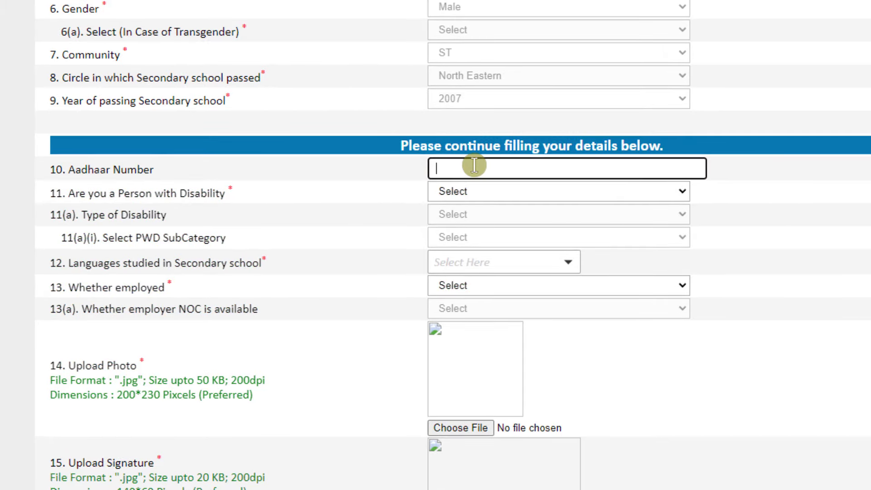
Set Person with Disability to No after briefly trying Yes and its type options.
click(464, 193)
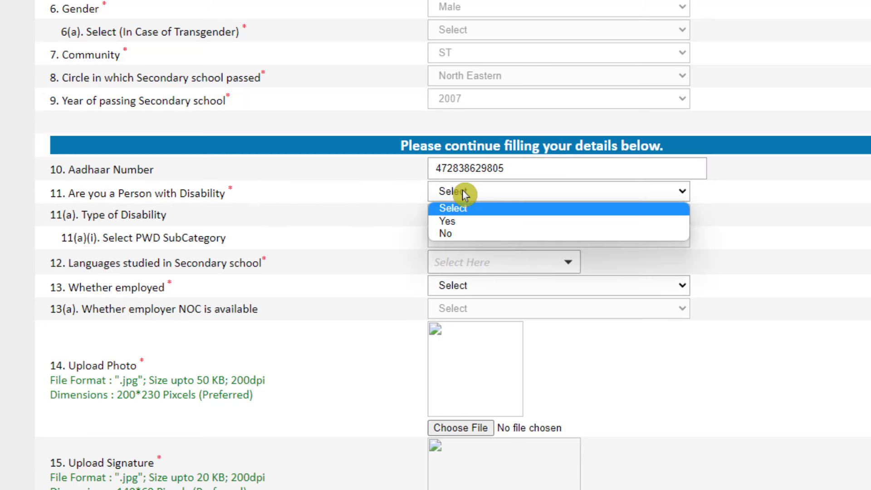
click(464, 219)
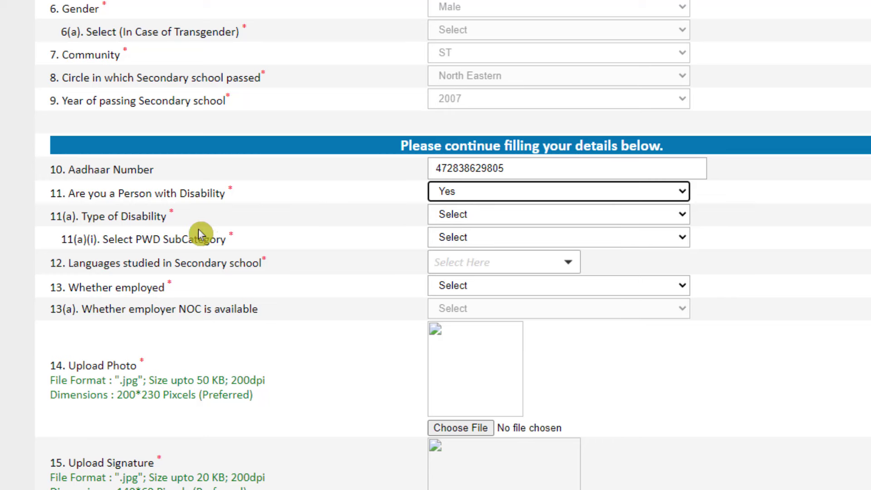
click(498, 215)
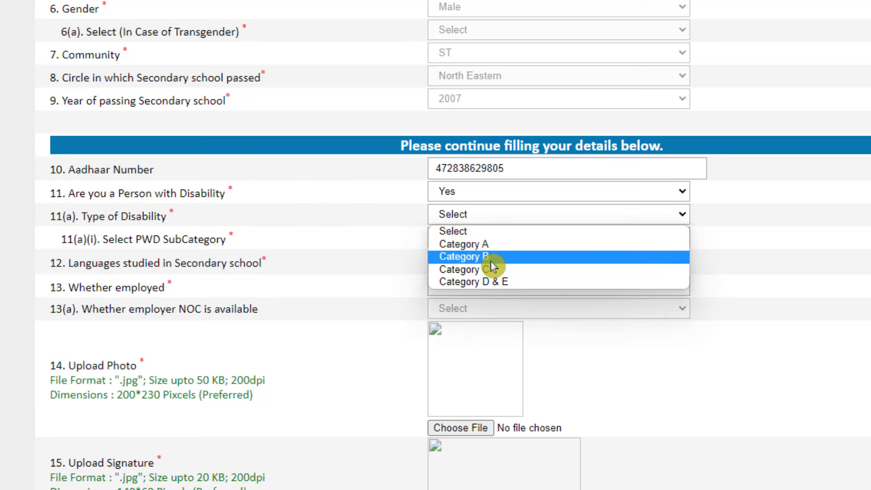
click(294, 249)
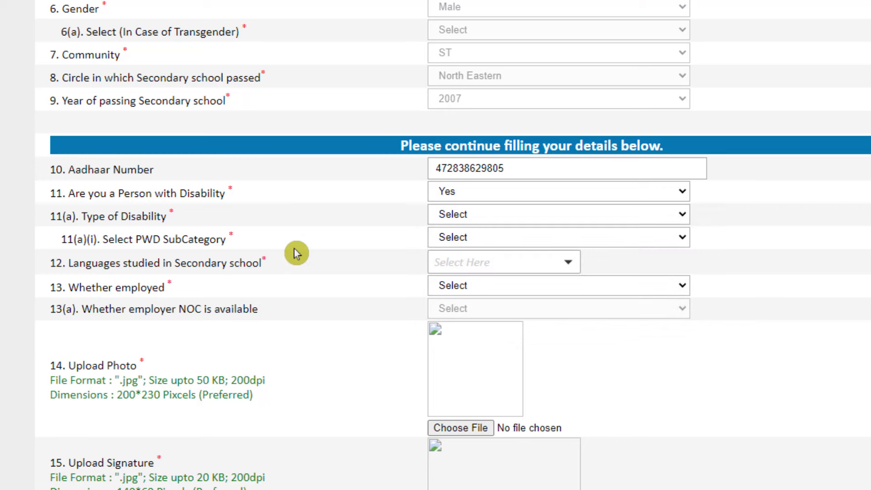
click(452, 241)
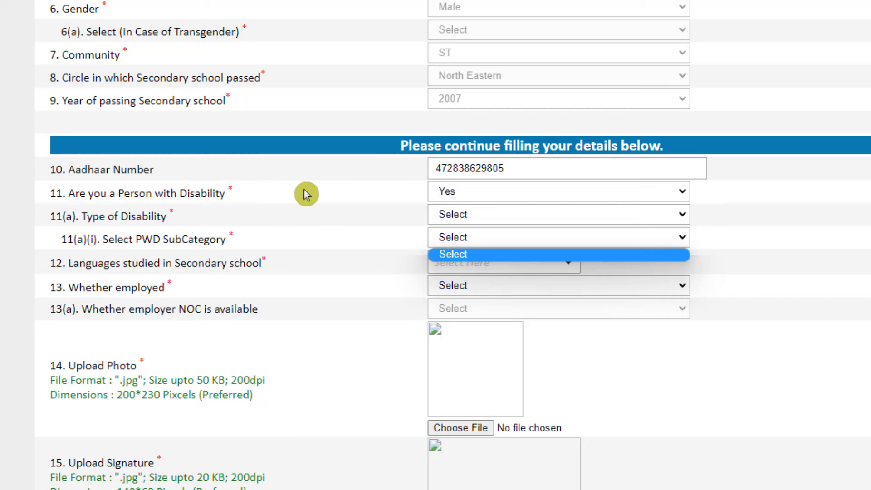
click(454, 191)
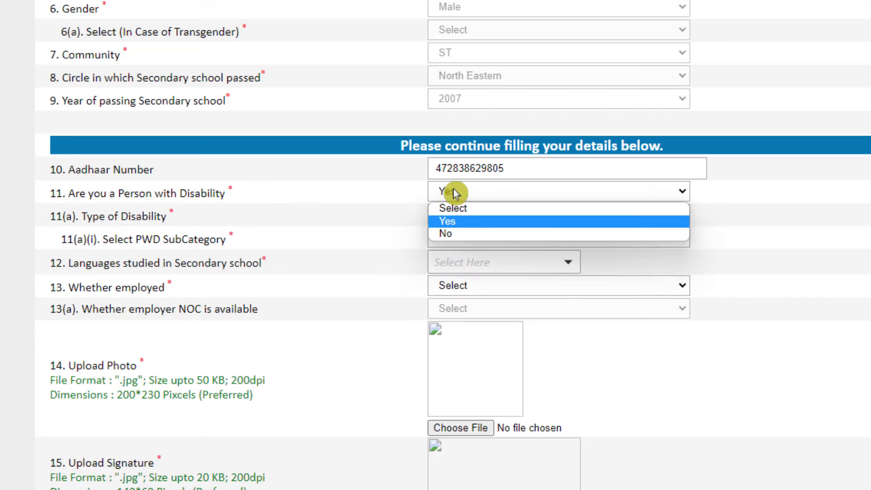
click(467, 233)
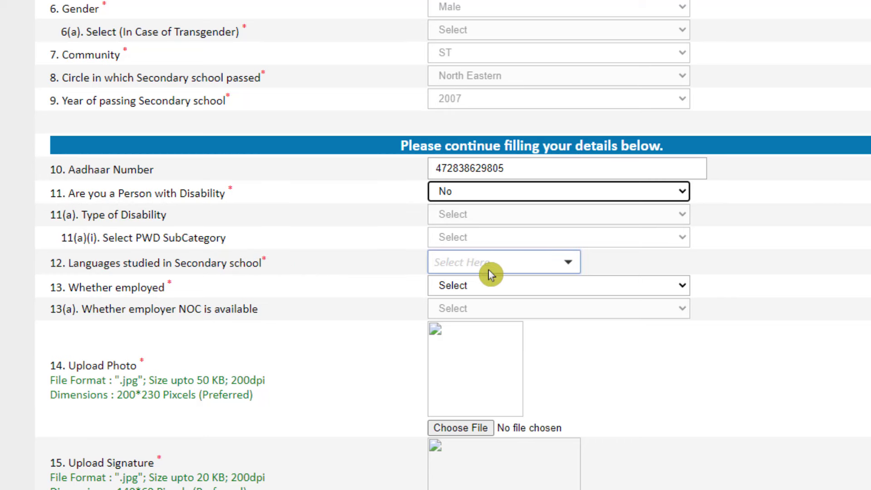
Tick Mizo in the languages studied list and confirm it.
click(551, 265)
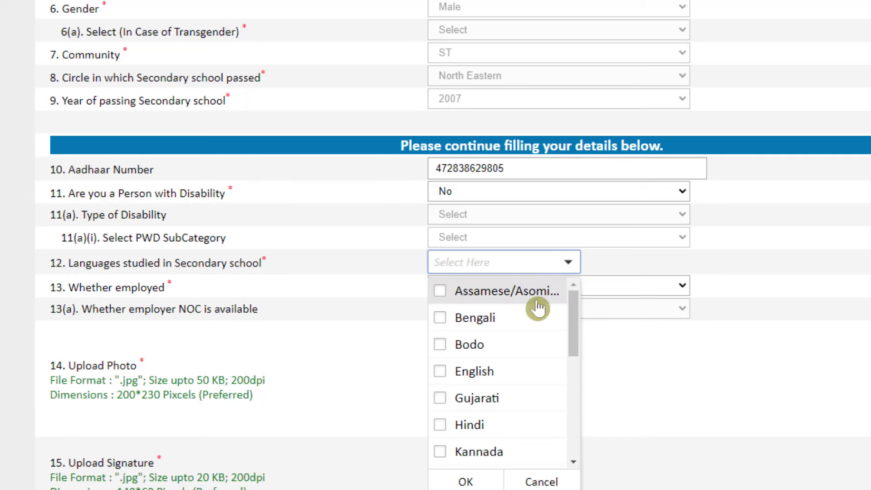
scroll(531, 334, down, 5)
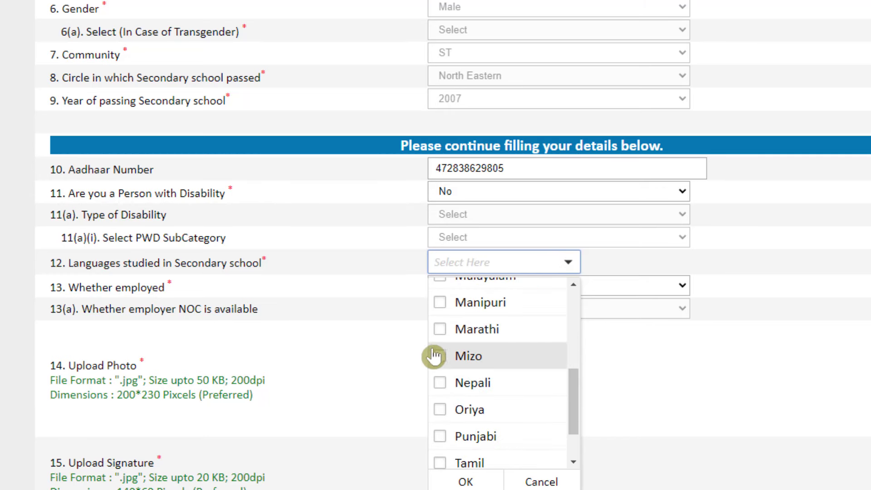
click(440, 356)
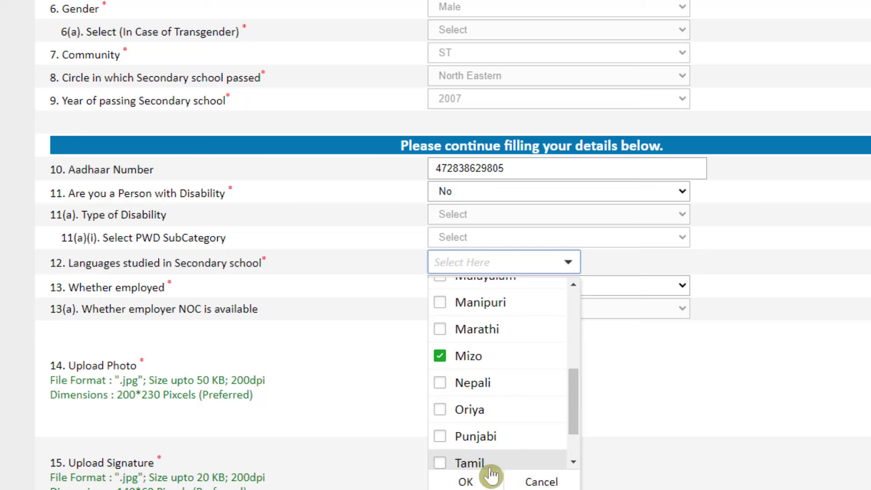
click(480, 481)
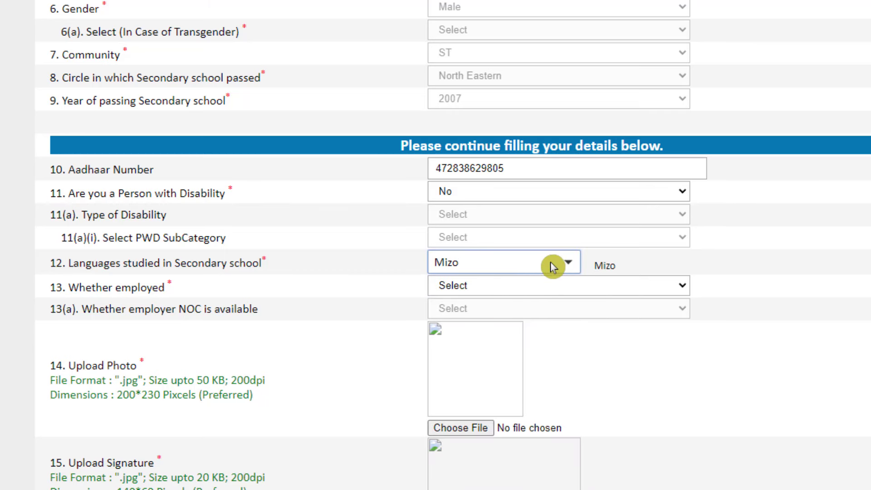
Try adding Manipuri and English, untick both, and confirm Mizo alone.
click(565, 265)
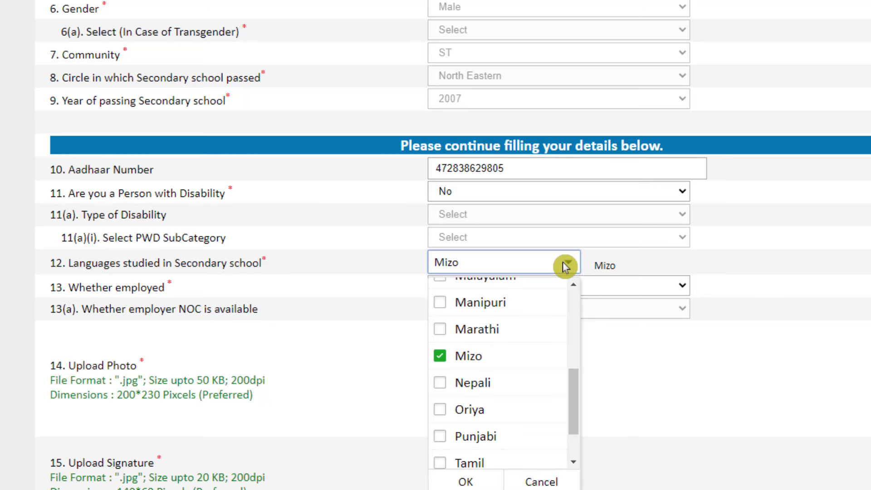
click(462, 301)
scroll(481, 358, up, 1)
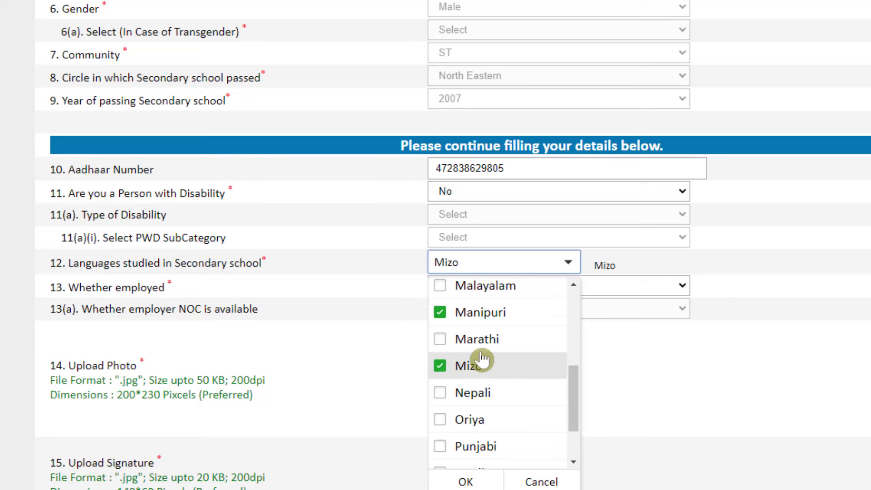
scroll(482, 359, up, 5)
click(483, 300)
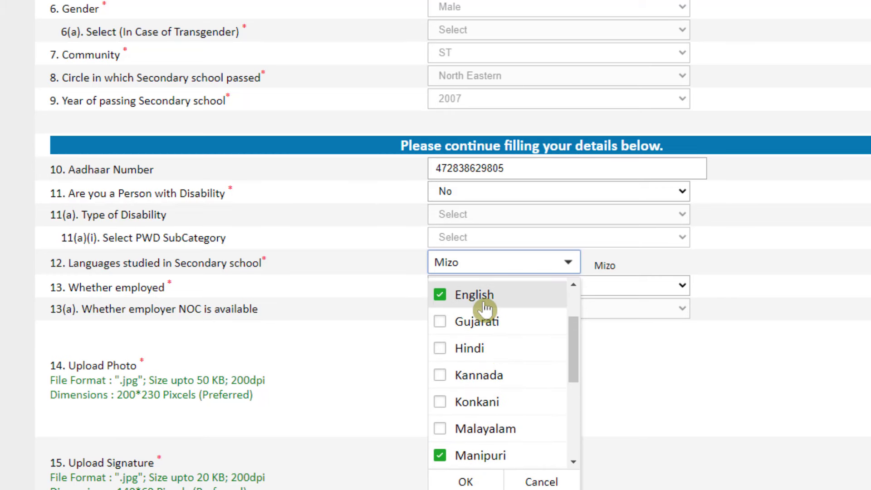
click(484, 303)
scroll(488, 330, down, 3)
scroll(490, 343, down, 1)
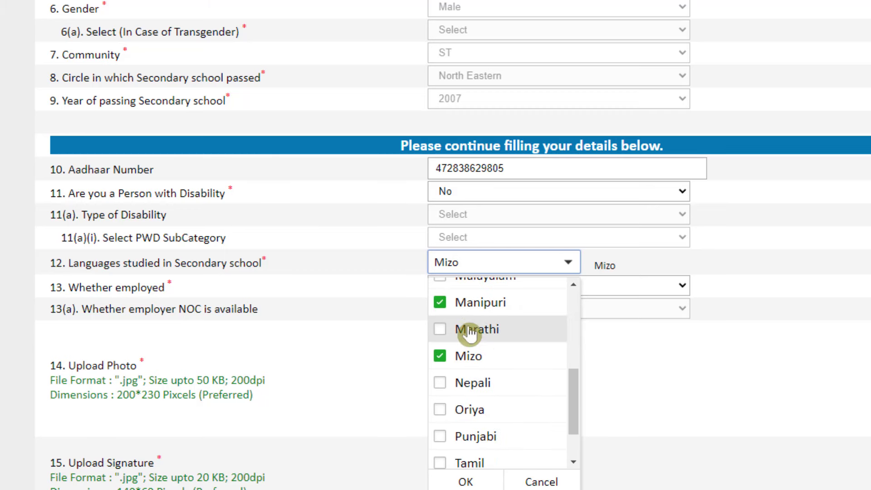
click(470, 303)
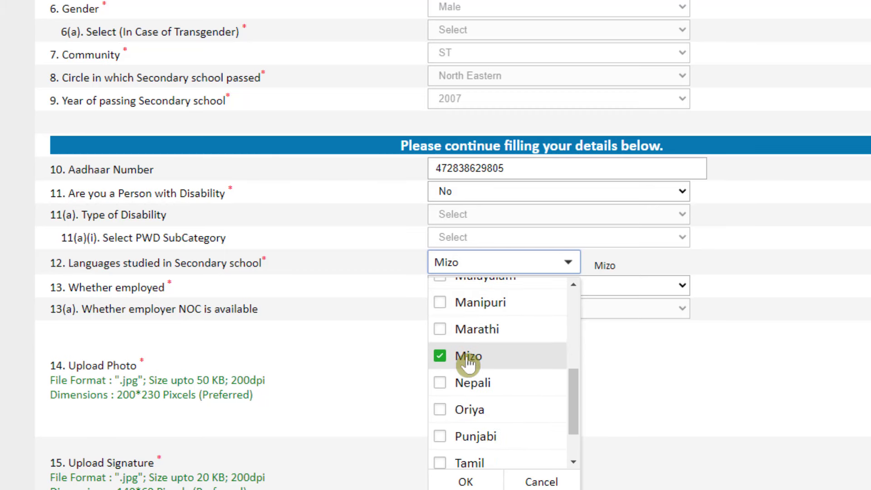
scroll(467, 362, down, 3)
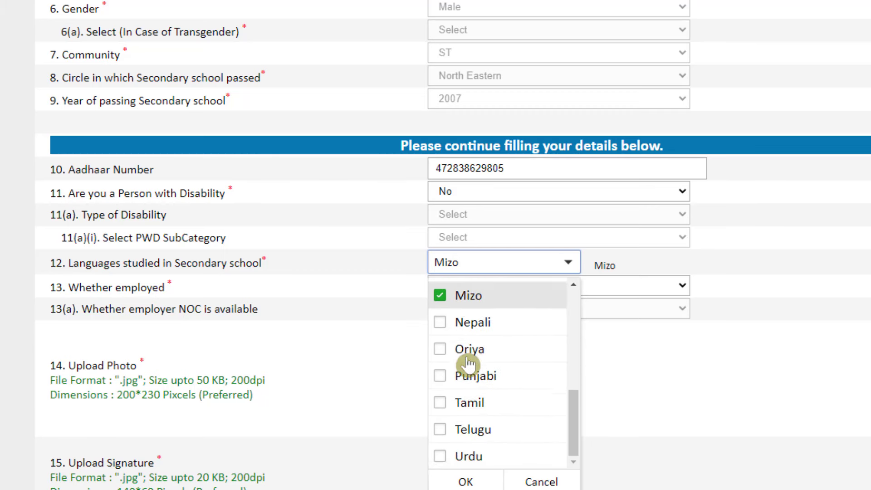
click(465, 481)
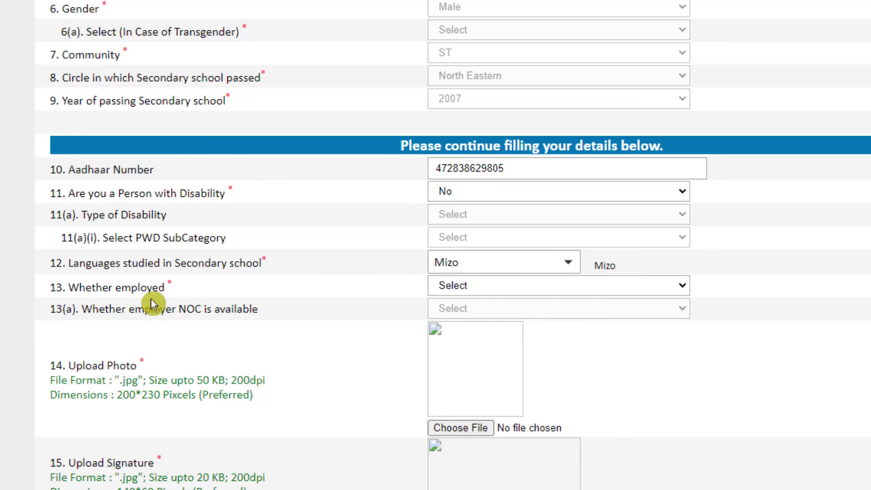
Choose No for 'Whether employed'.
click(454, 286)
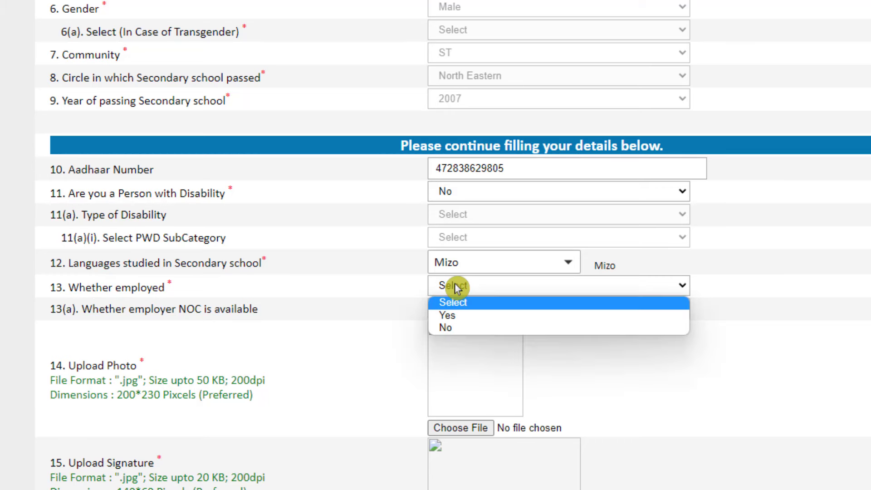
click(464, 326)
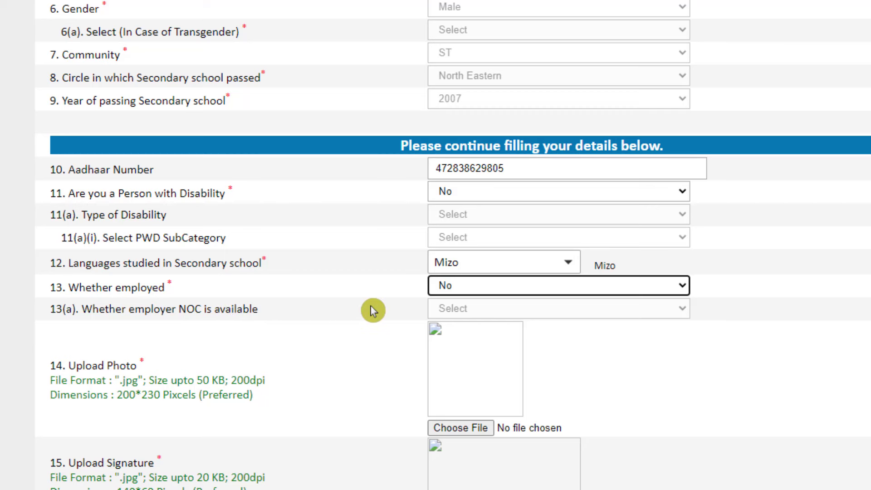
click(453, 312)
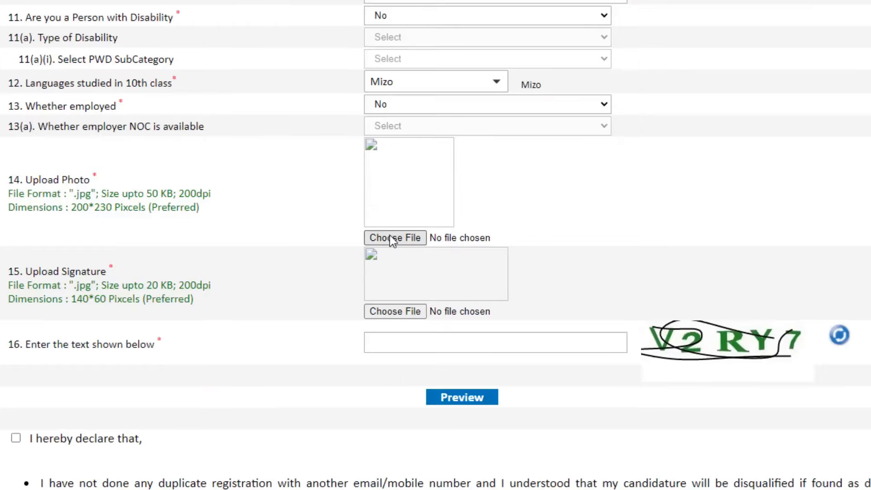
Upload the Passport image as the applicant's photo.
click(455, 428)
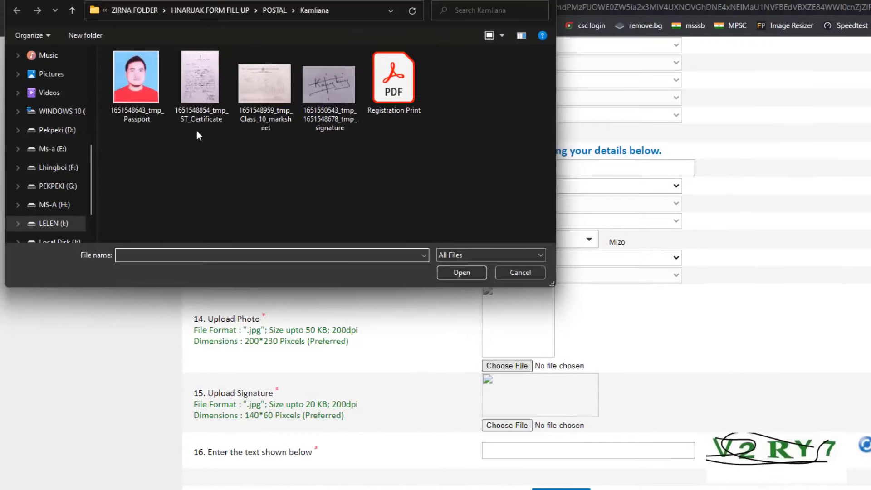
click(154, 109)
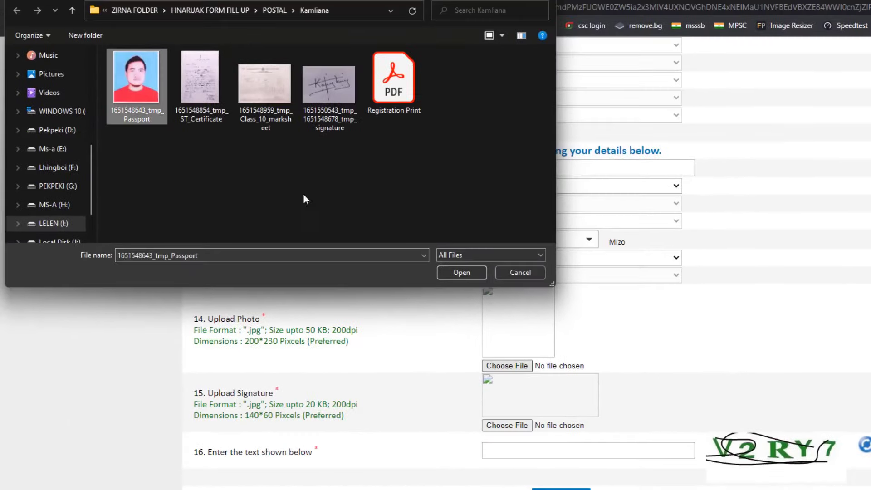
click(445, 272)
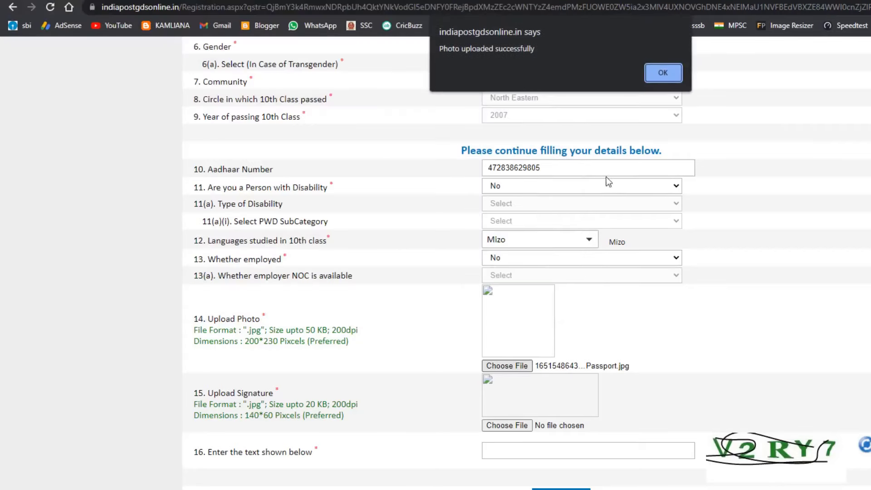
click(668, 75)
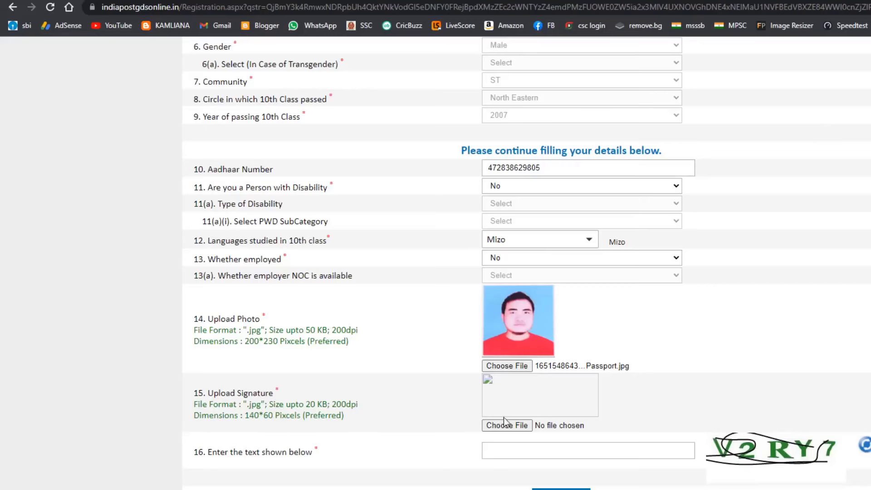
Upload the signature image file under Upload Signature.
click(511, 426)
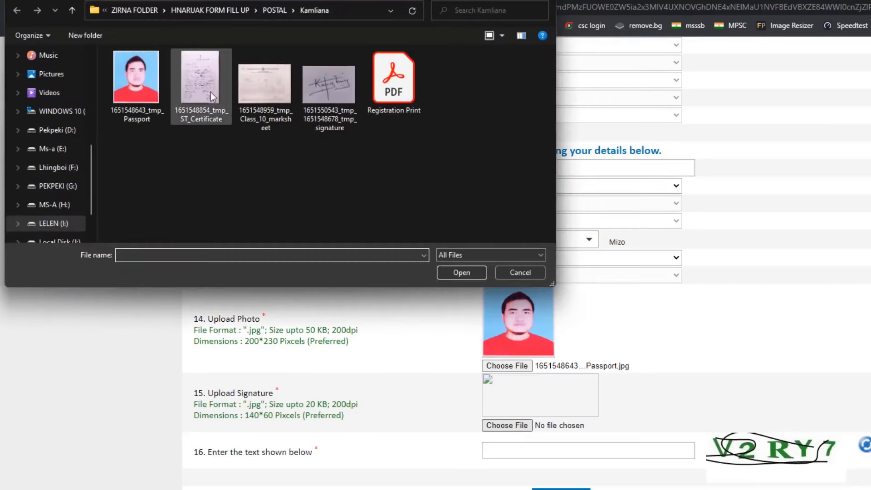
click(337, 121)
click(446, 274)
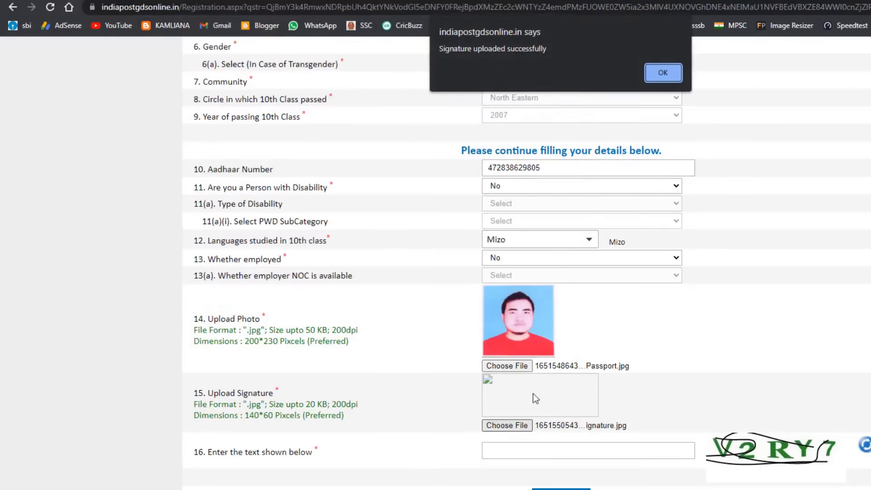
click(663, 74)
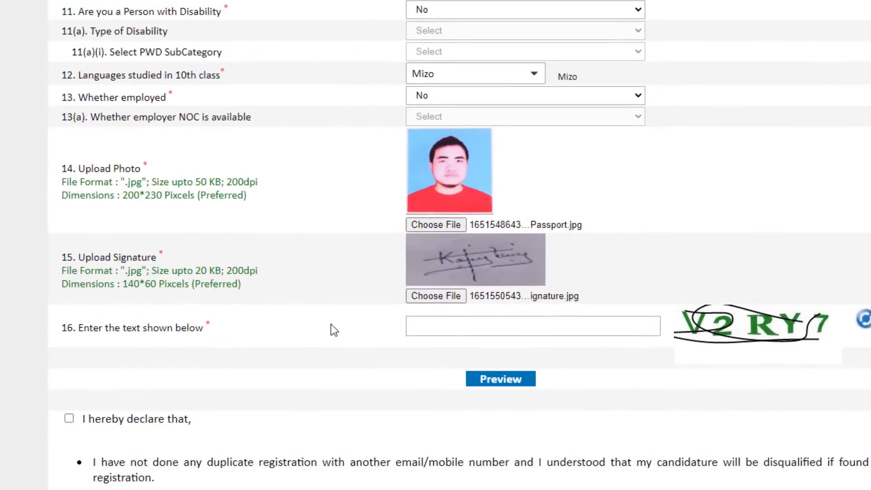
Enter the captcha text, review the details preview, and tick the 'I hereby declare that' declaration.
click(420, 323)
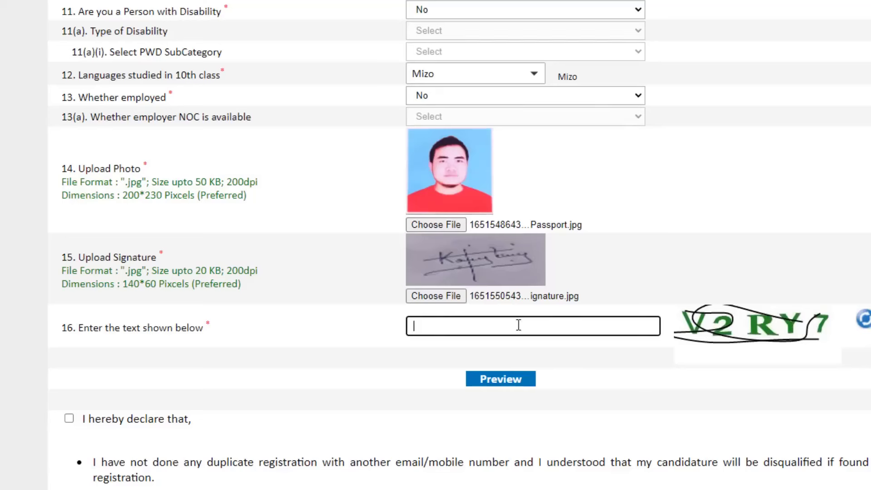
text(V2RY7)
click(512, 378)
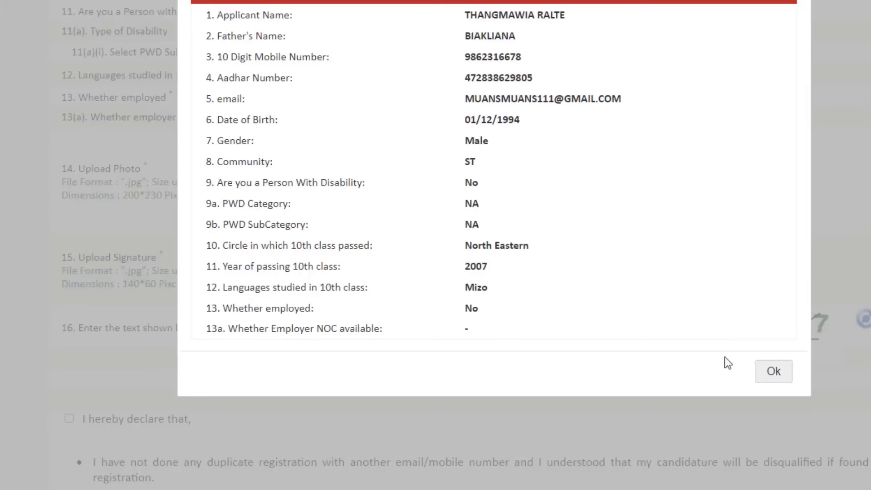
click(785, 381)
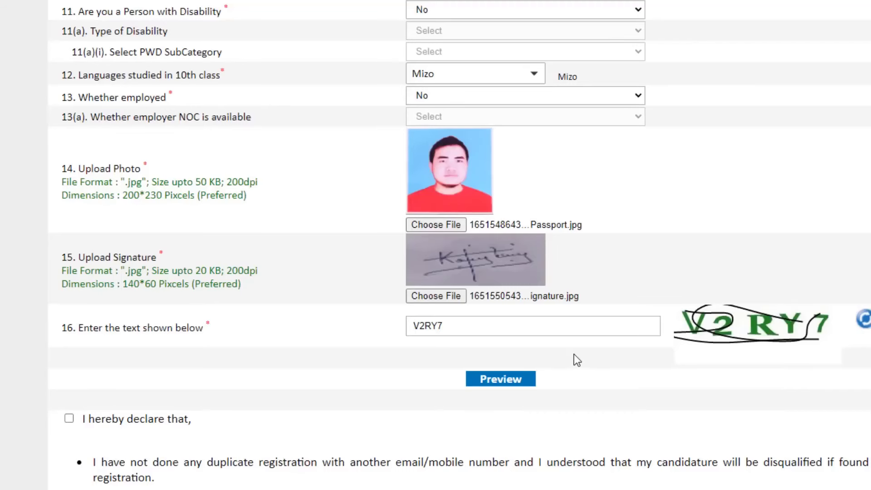
scroll(574, 354, down, 2)
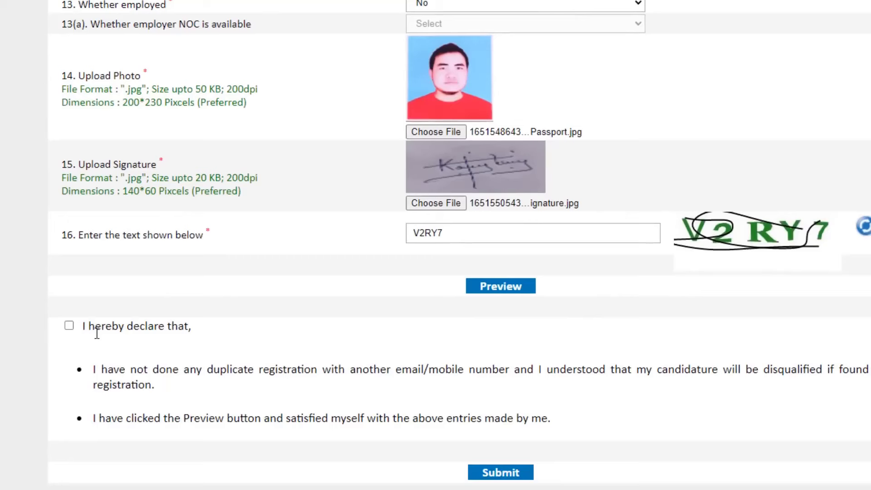
click(69, 325)
Choose North Eastern as the Circle Applying for and submit to request the OTP.
click(501, 473)
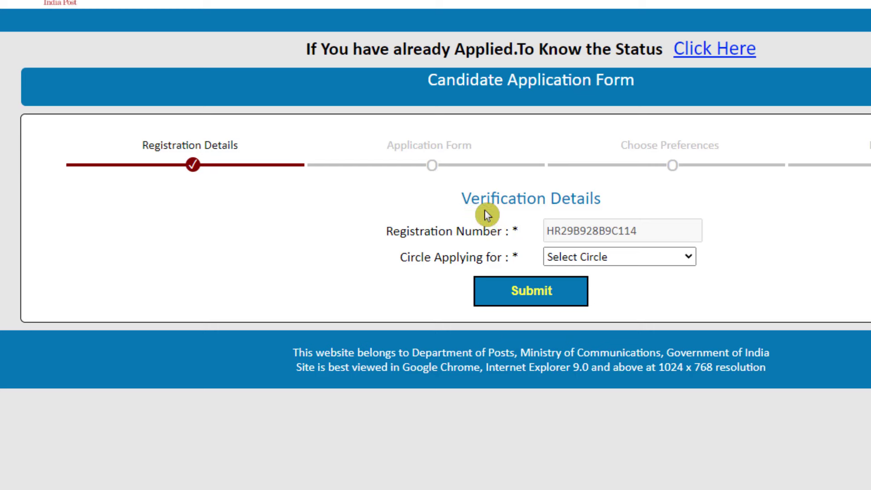
drag(470, 198, 603, 204)
click(604, 204)
click(601, 258)
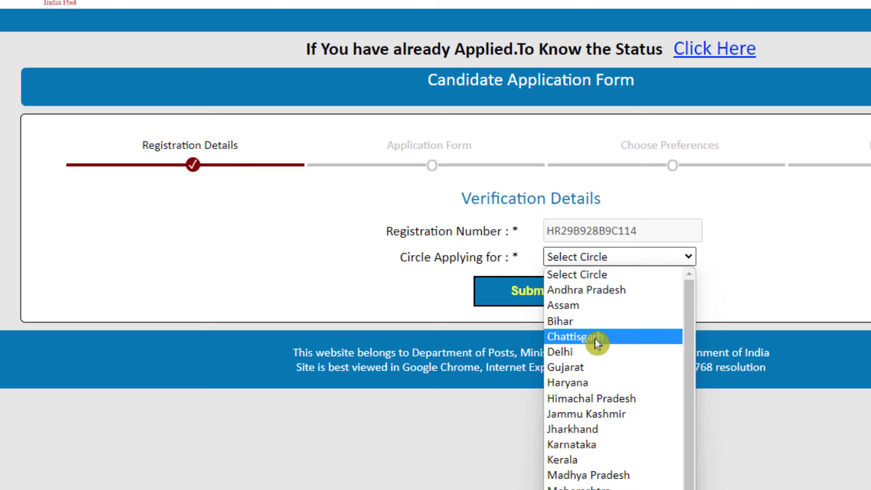
scroll(594, 385, down, 2)
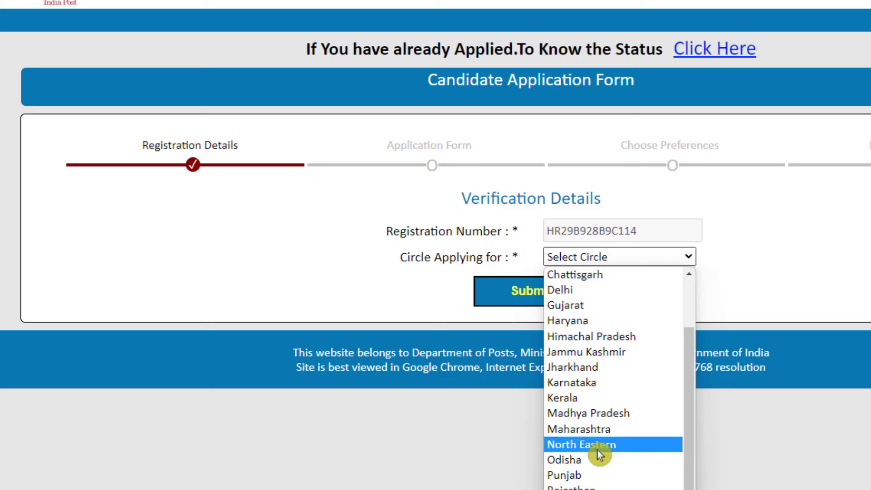
click(600, 445)
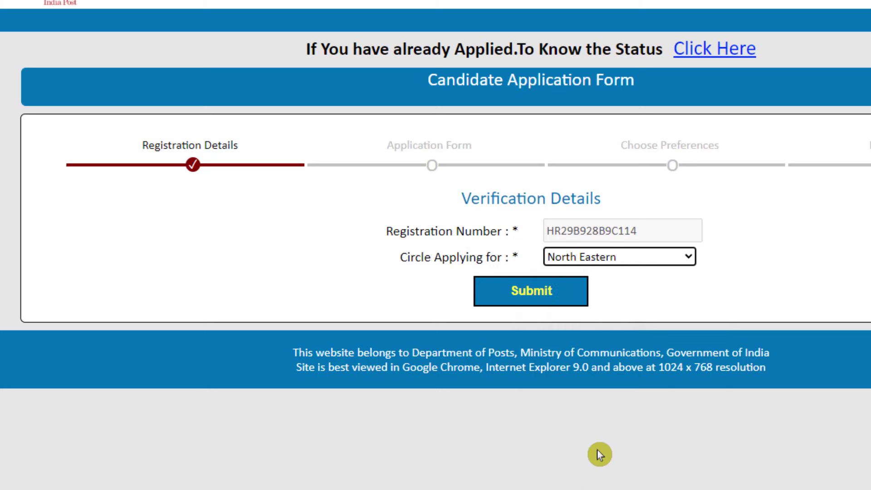
click(545, 295)
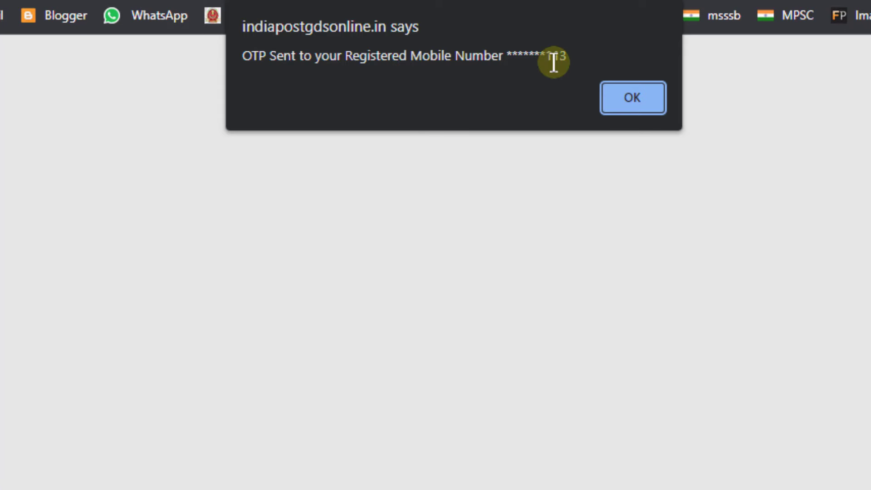
Enter the received OTP and the captcha text, then continue to the Application Form.
click(639, 95)
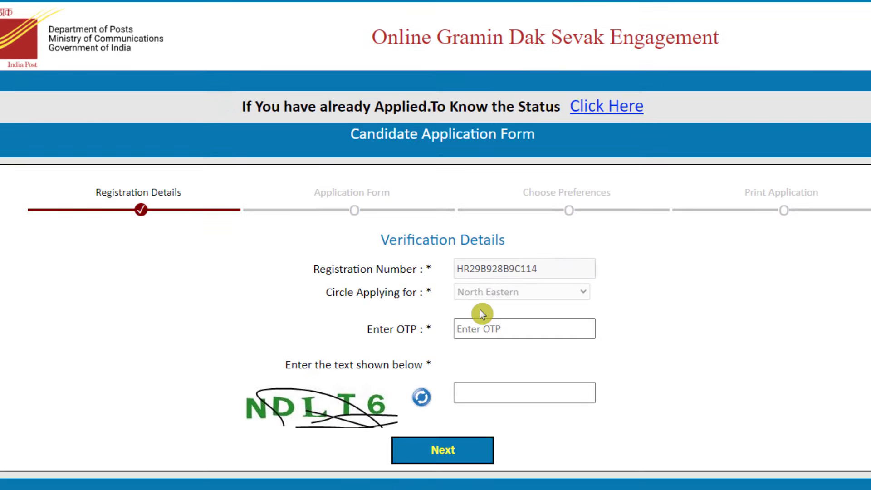
click(494, 333)
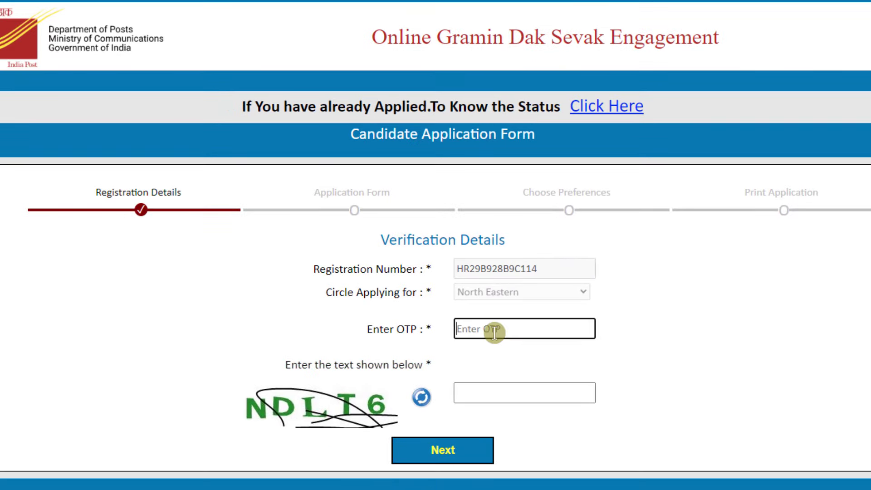
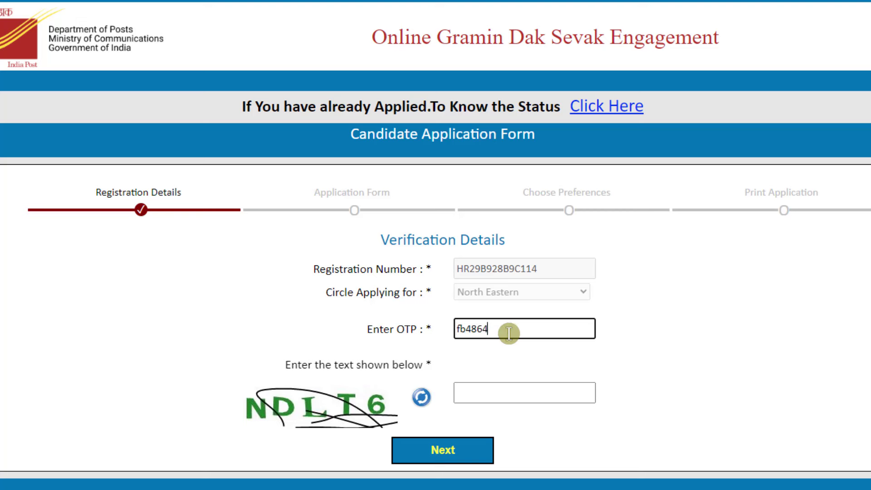
click(479, 391)
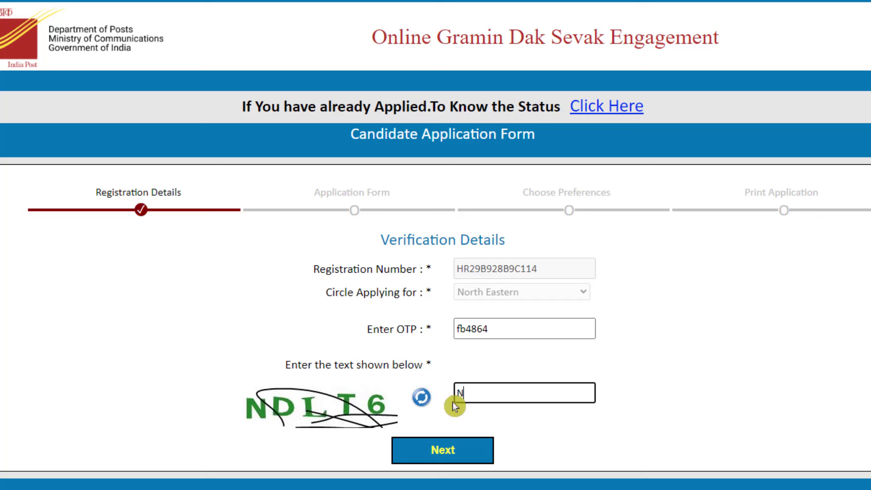
text(NDLT6)
click(448, 451)
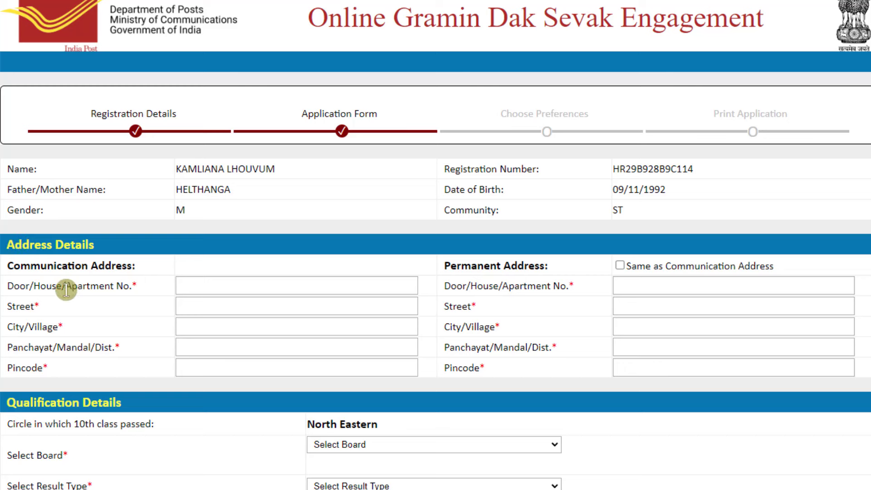
Enter the house number and street of the communication address.
click(200, 289)
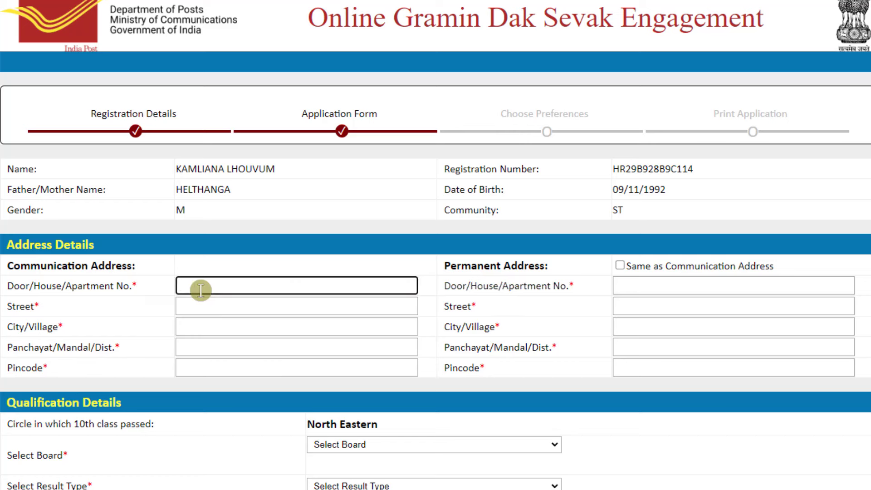
text(H 68)
click(191, 302)
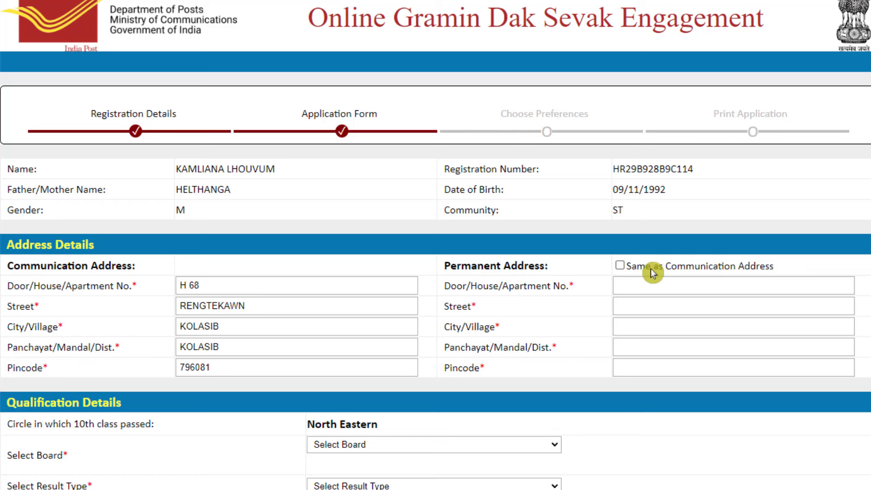
Tick Same as Communication Address so the permanent address matches the communication address.
click(621, 266)
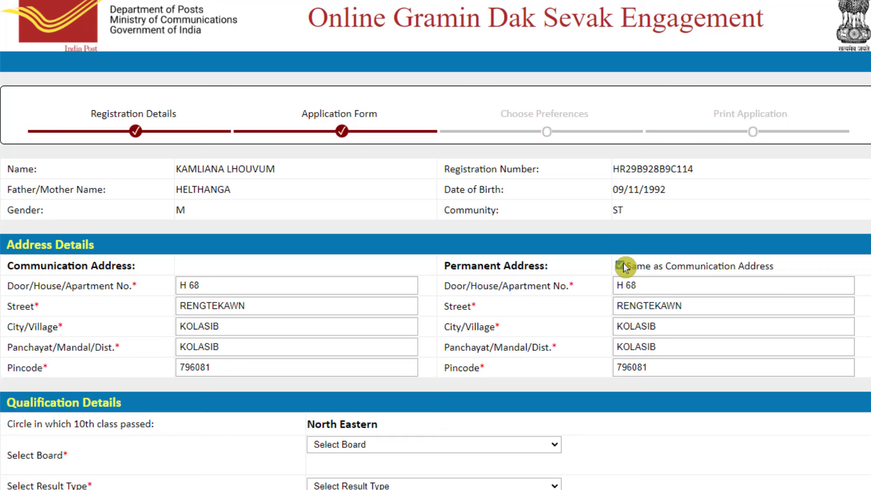
click(622, 266)
click(622, 284)
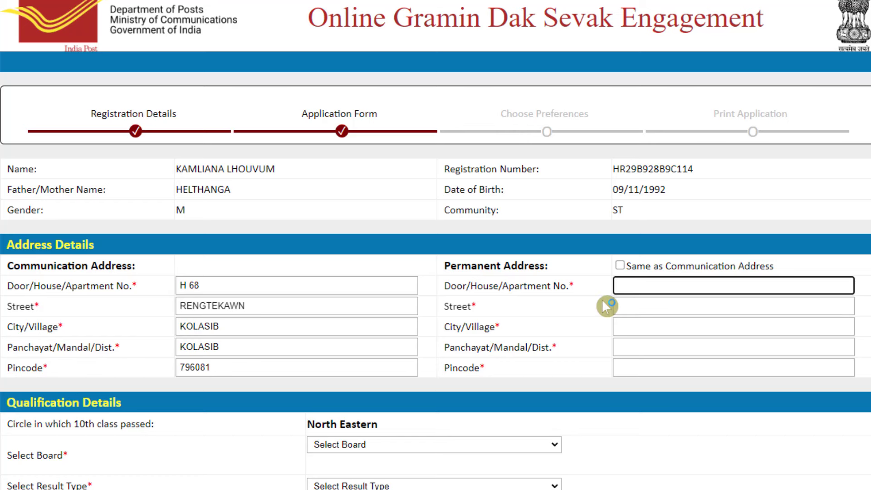
click(619, 267)
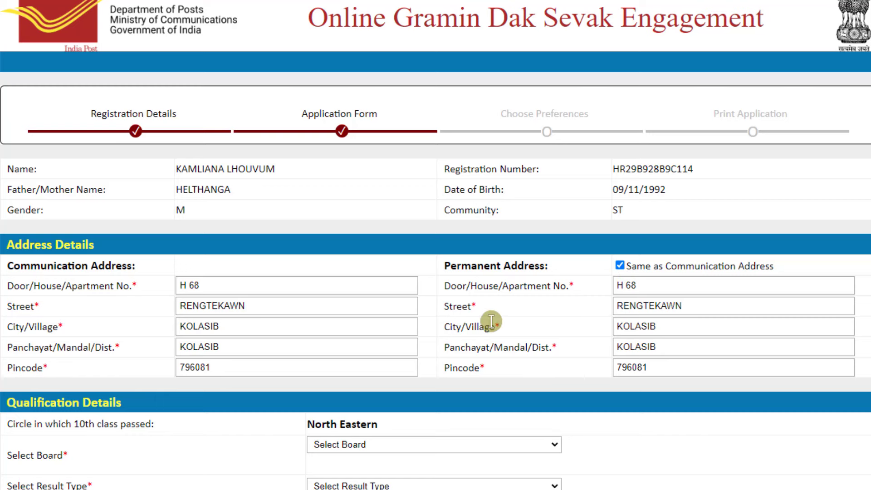
scroll(490, 322, down, 1)
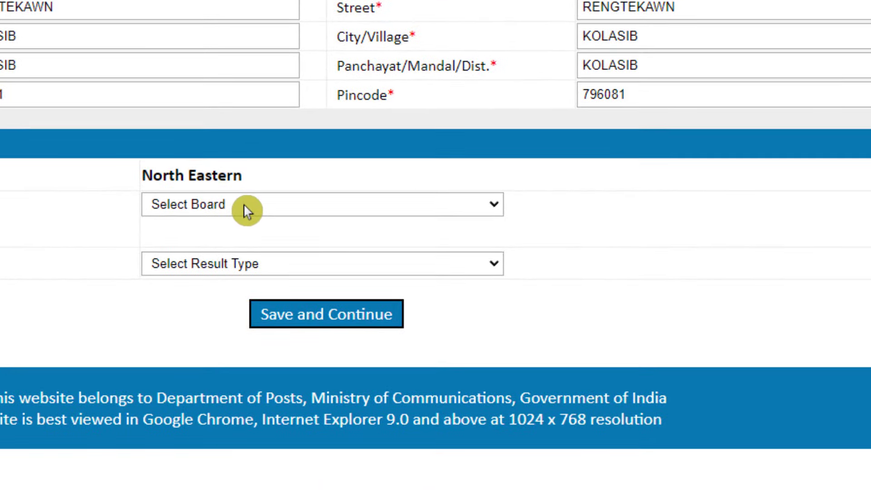
Set the 10th-class board to Mizoram Board of School Education and the result type to Marks.
click(298, 284)
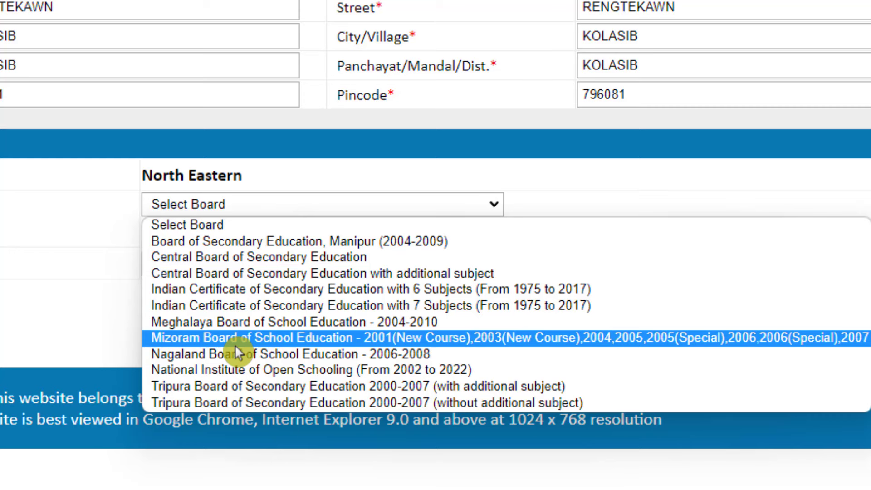
click(235, 344)
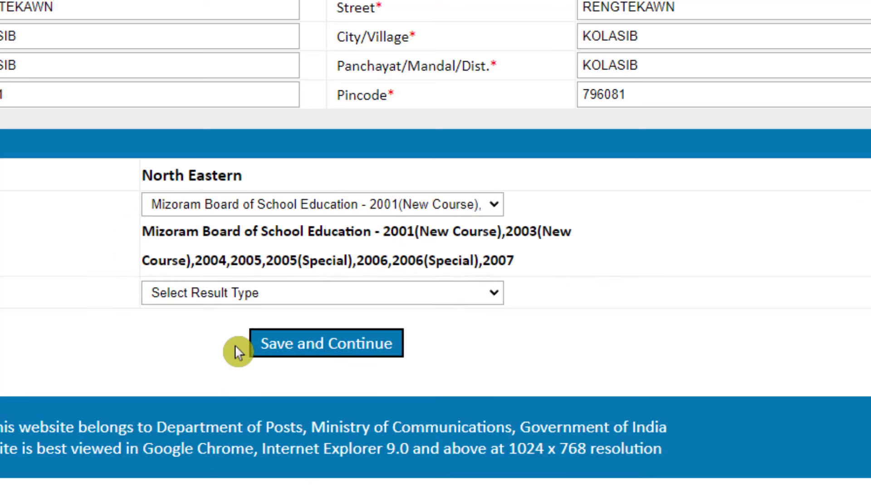
click(208, 295)
click(182, 329)
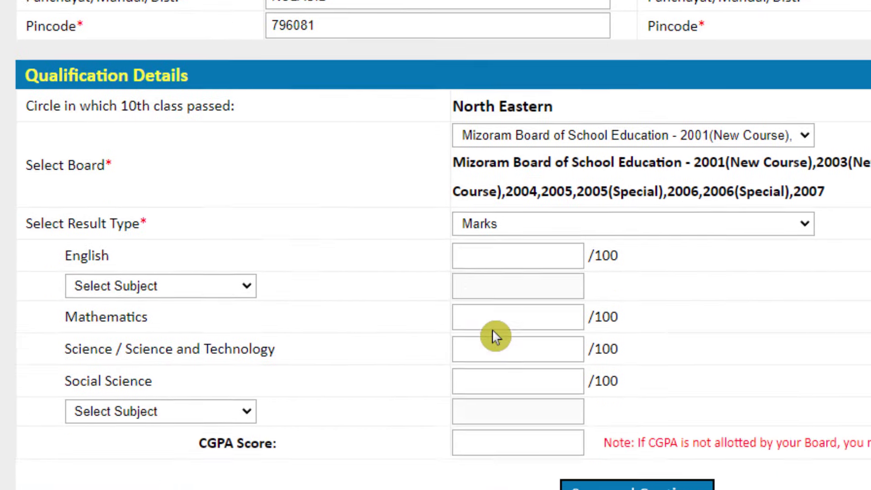
scroll(492, 328, down, 4)
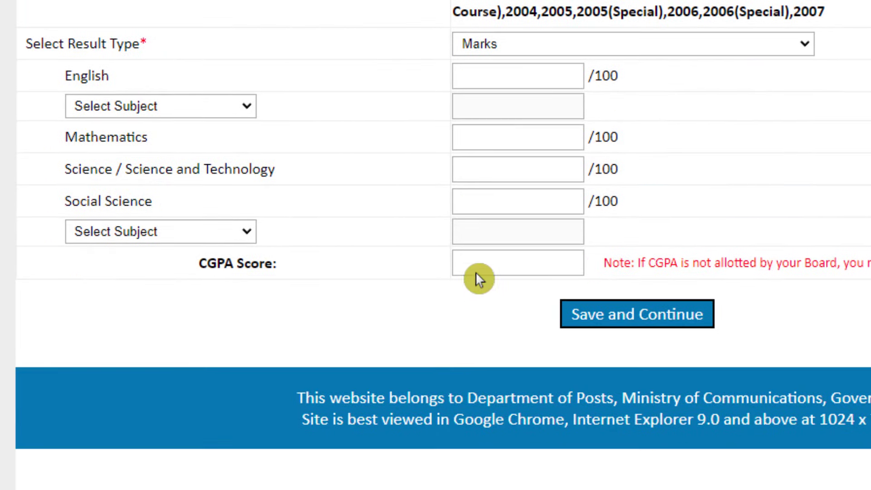
Go to the English marks box and browse the language and additional subject lists.
click(476, 72)
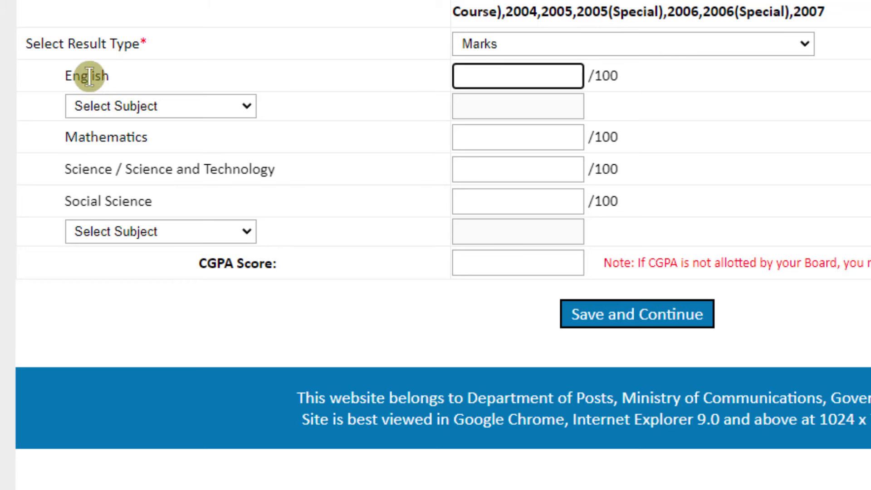
click(192, 110)
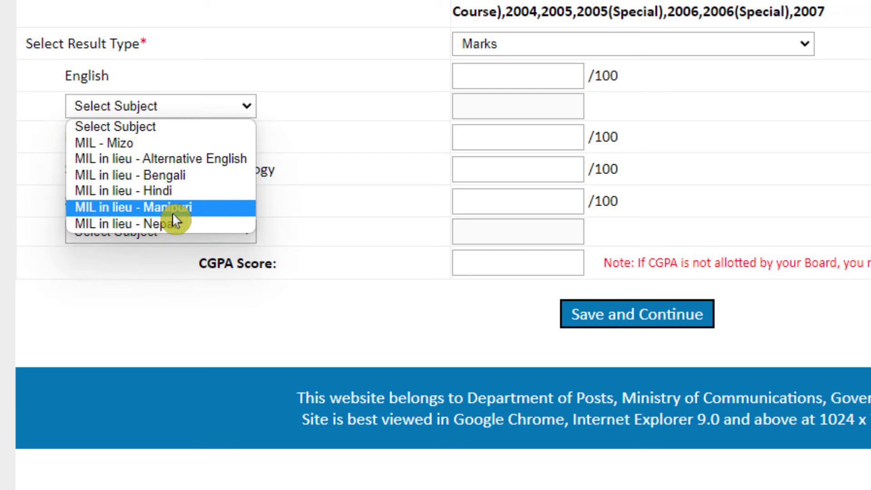
click(183, 82)
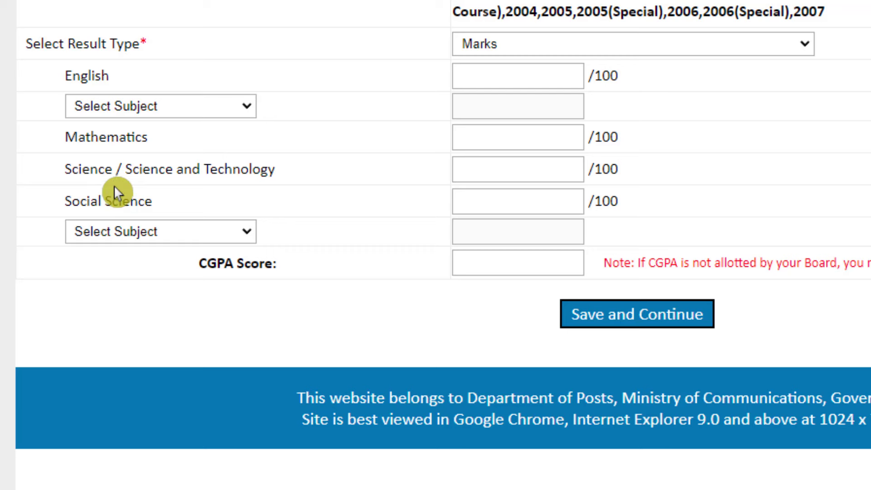
click(185, 110)
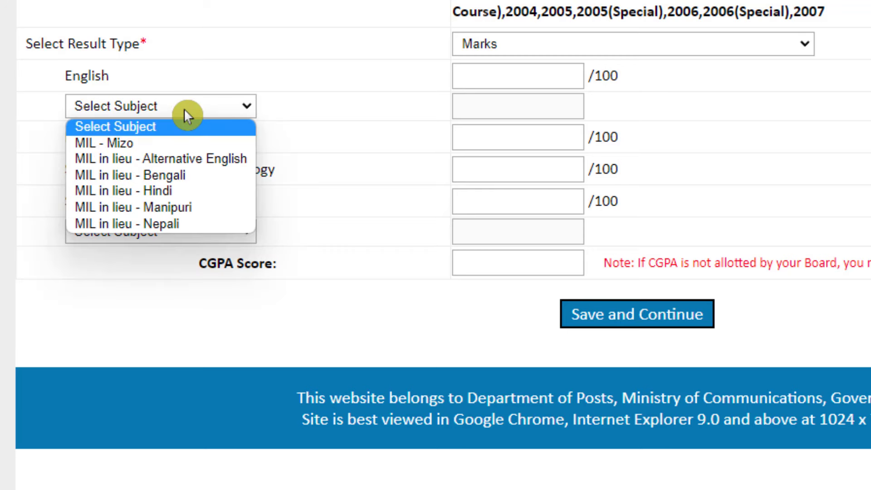
click(323, 161)
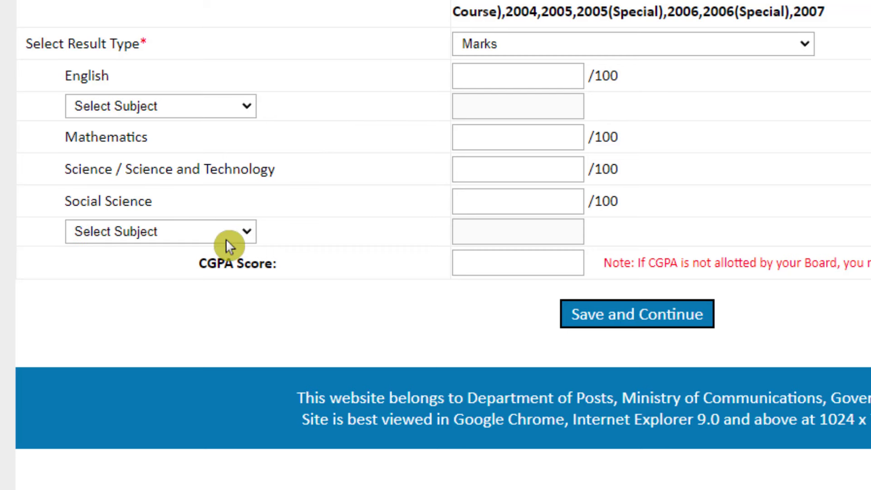
click(247, 233)
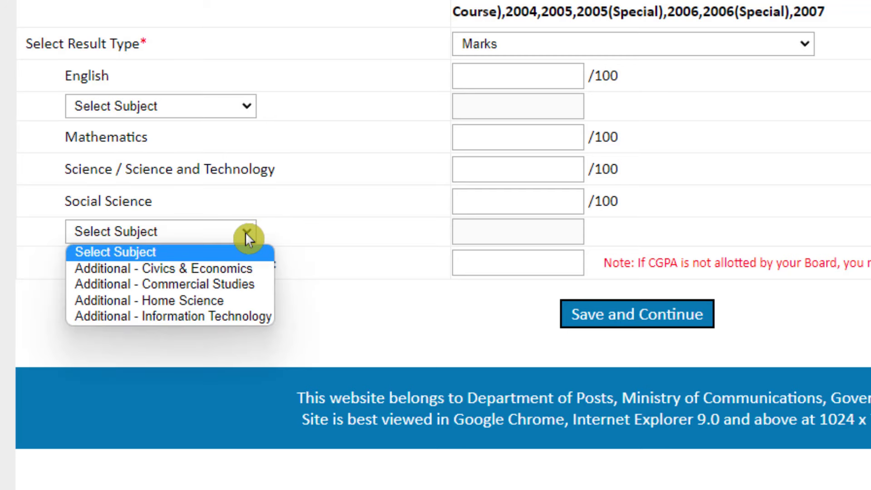